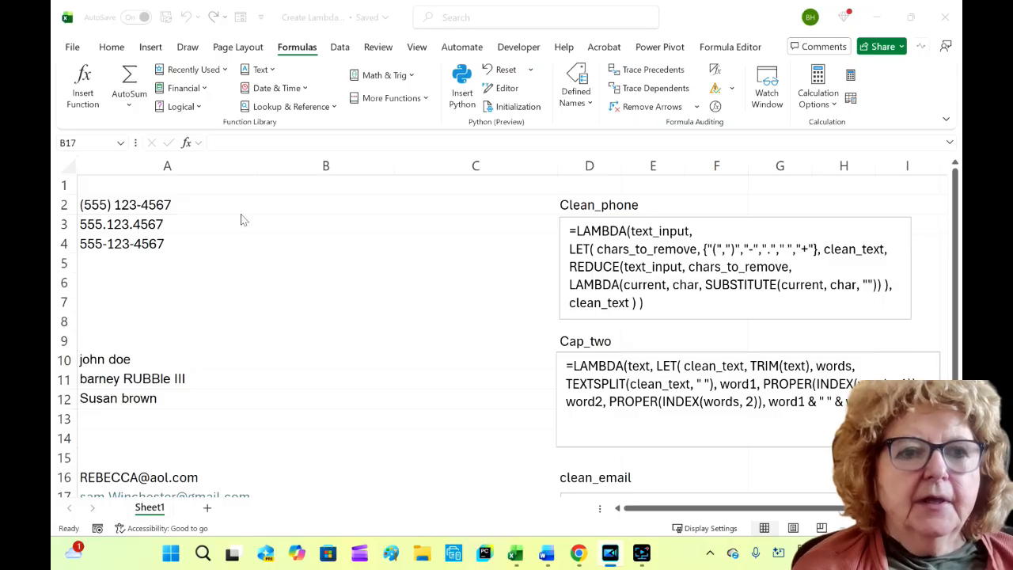
Step: Enter a MAP formula in cell B2 that applies Clean_phone to the phone numbers in A2:A4
click(273, 207)
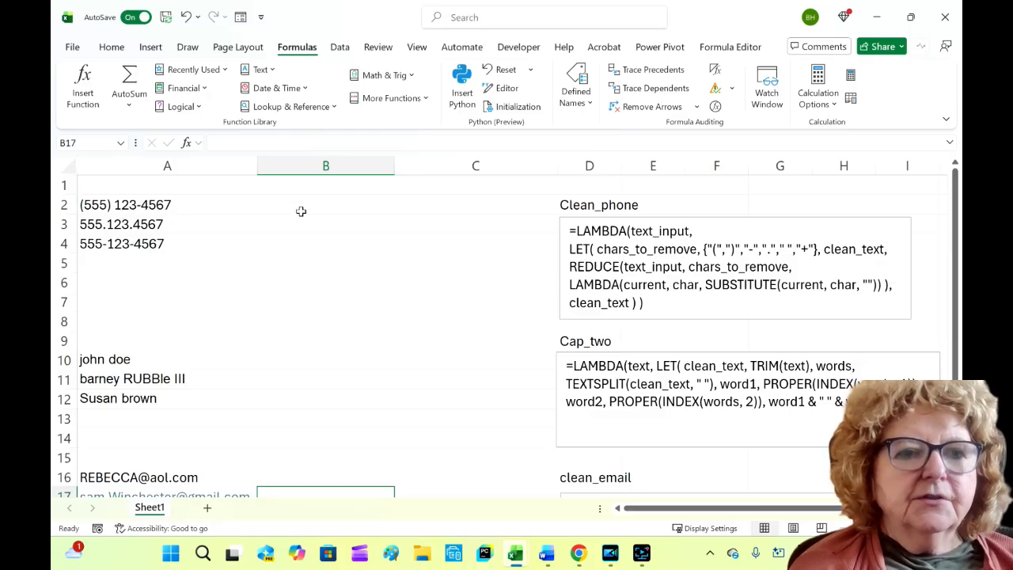
click(276, 205)
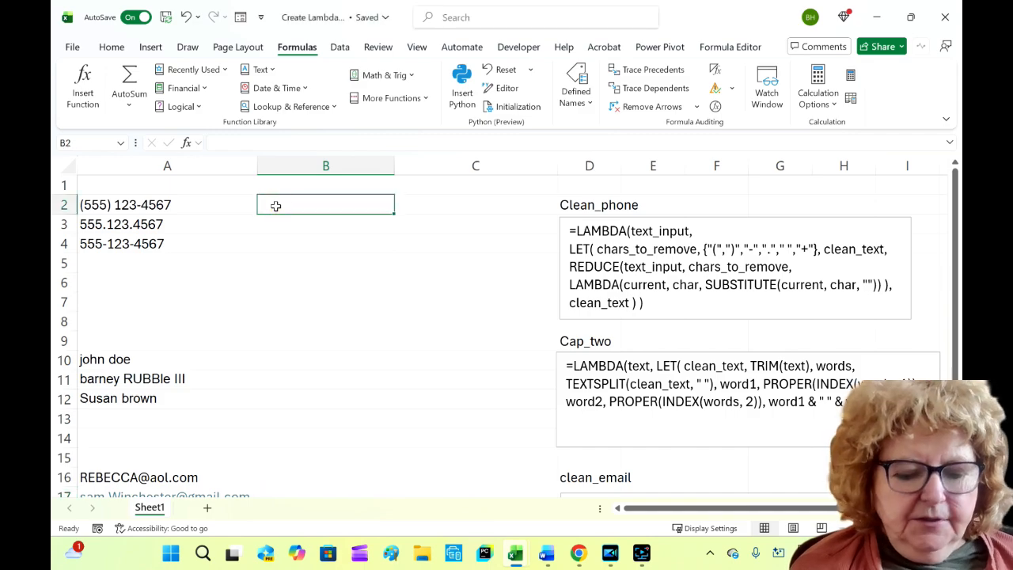
text(=)
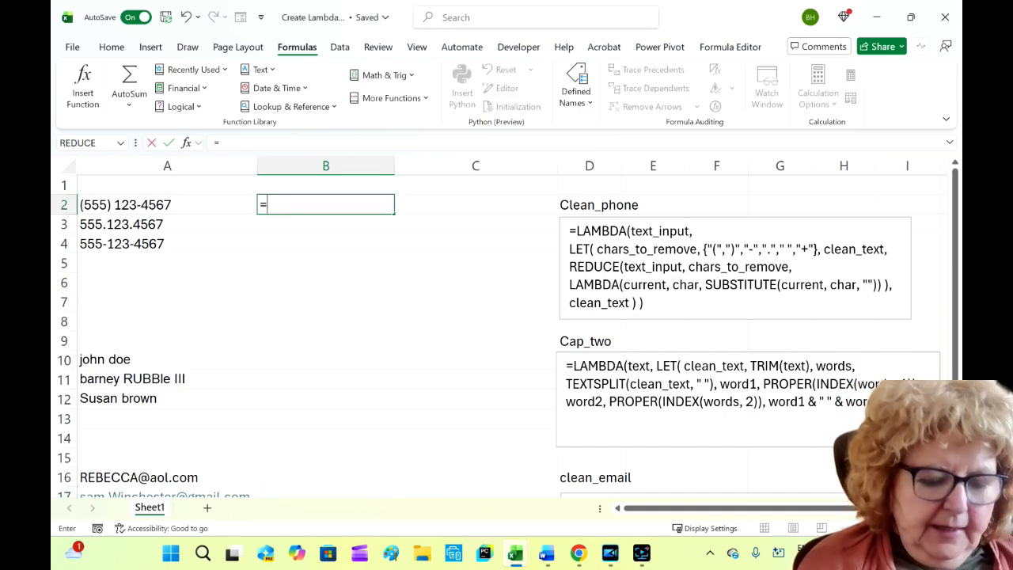
text(map)
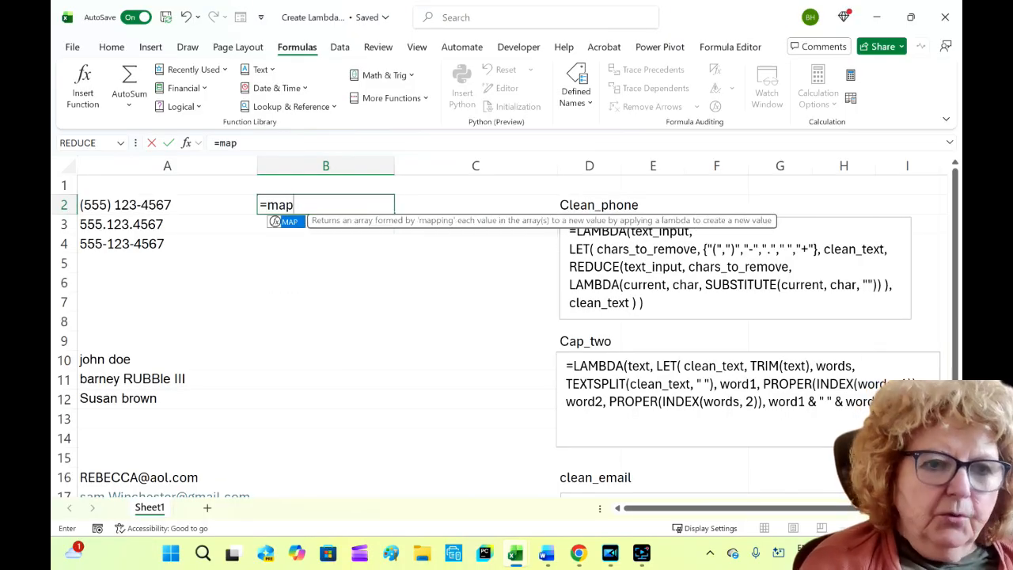
text(()
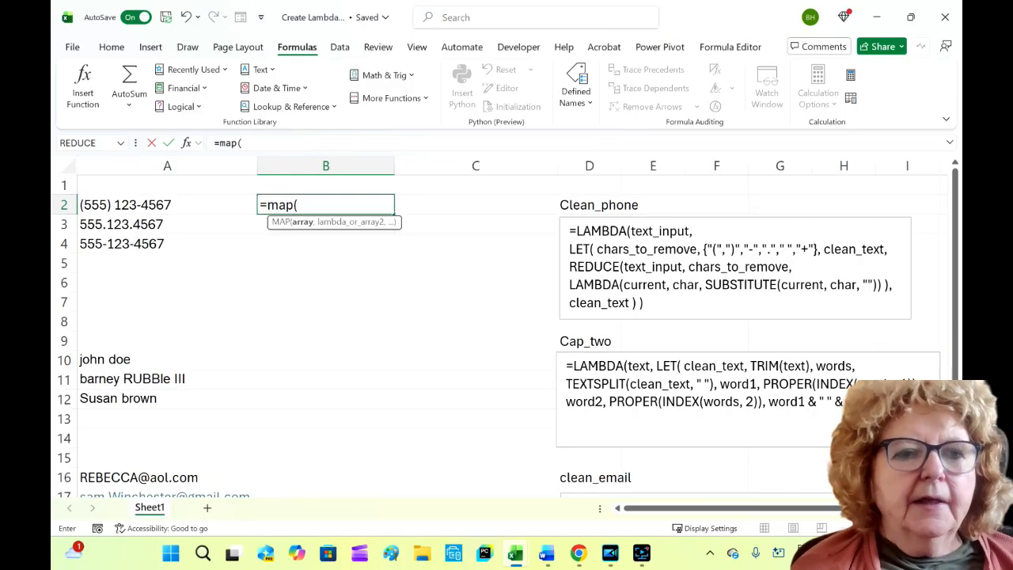
drag(145, 205, 146, 239)
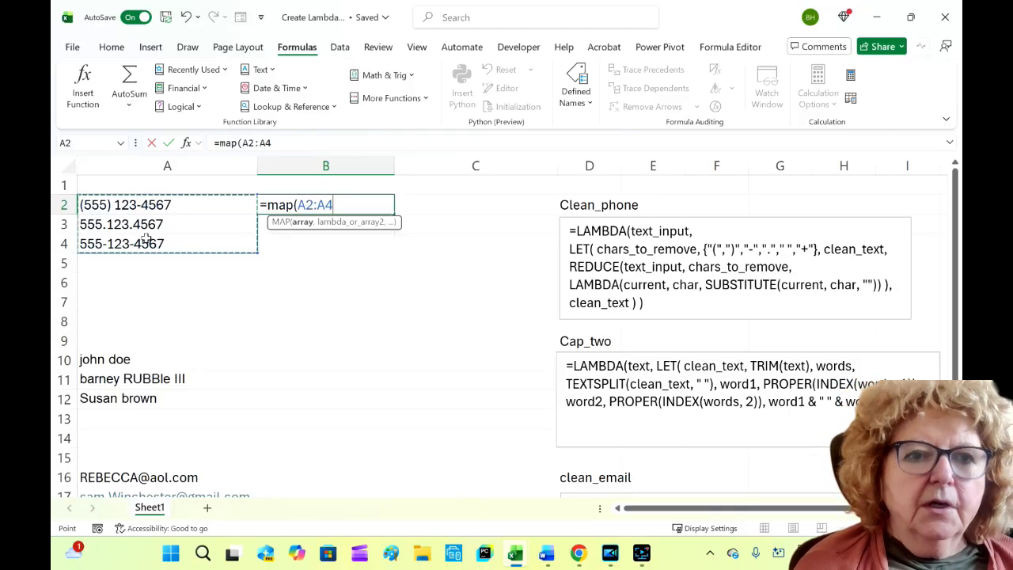
text(,)
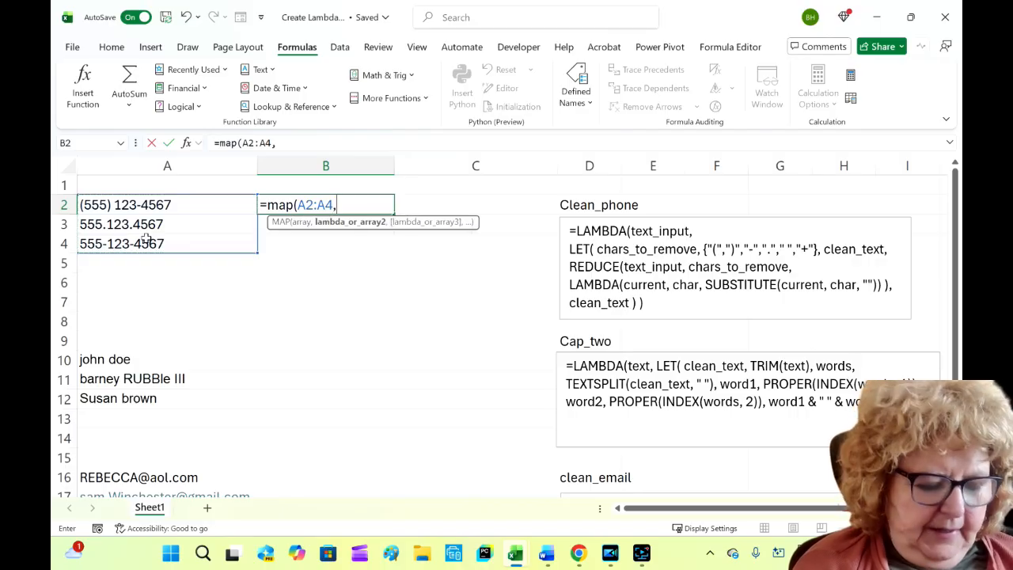
text(clean)
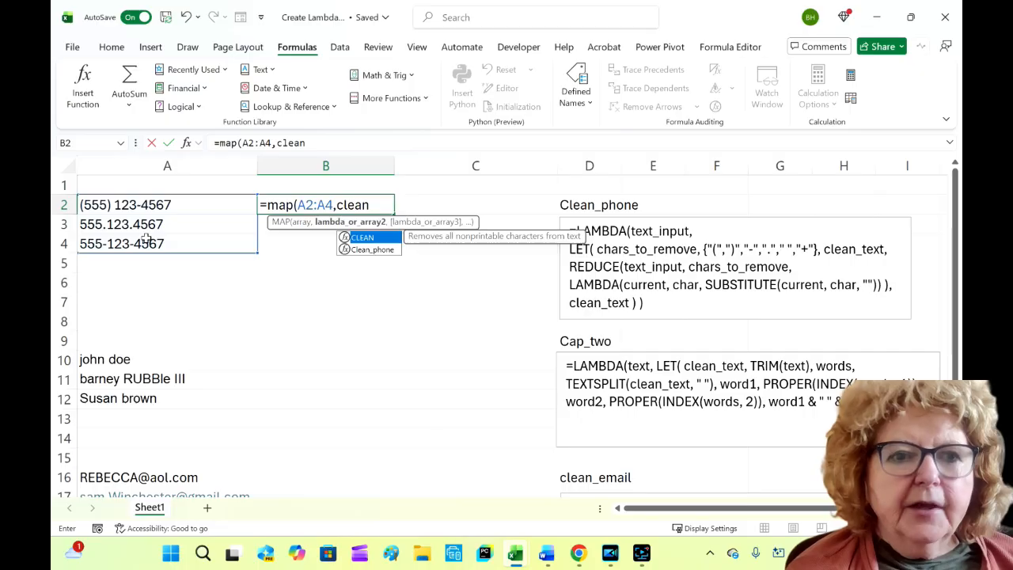
double_click(381, 249)
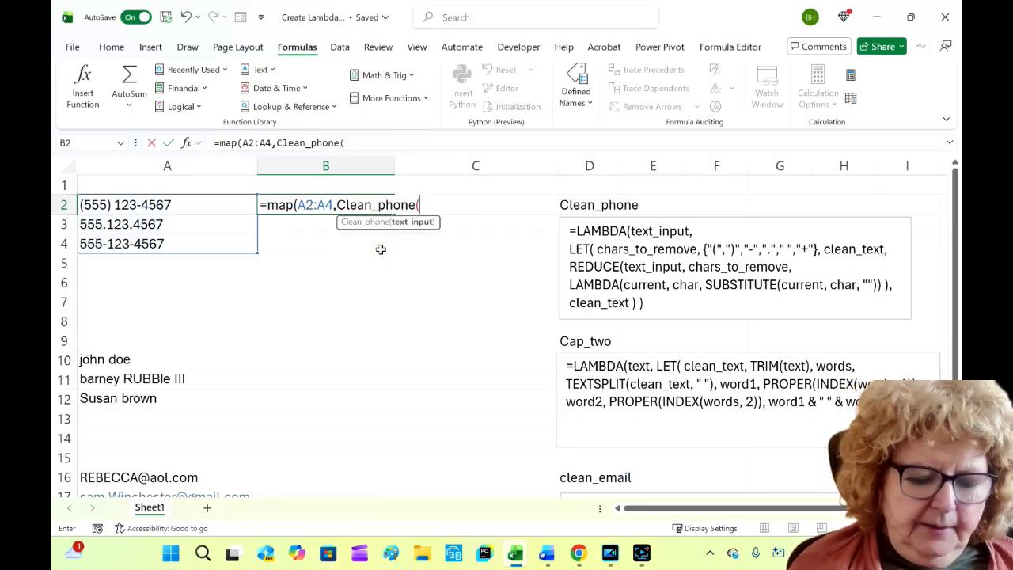
key(BackSpace)
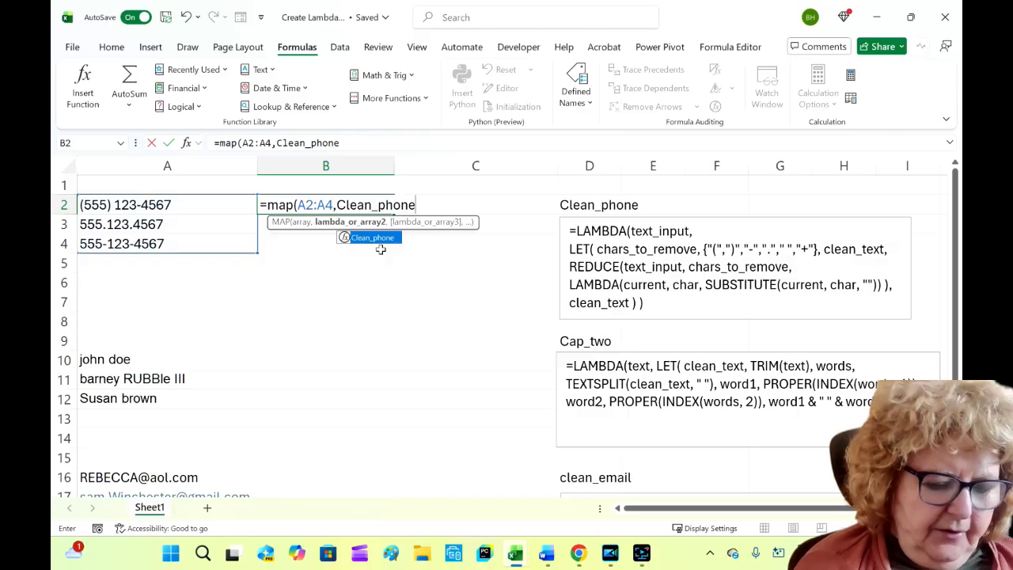
text())
key(Return)
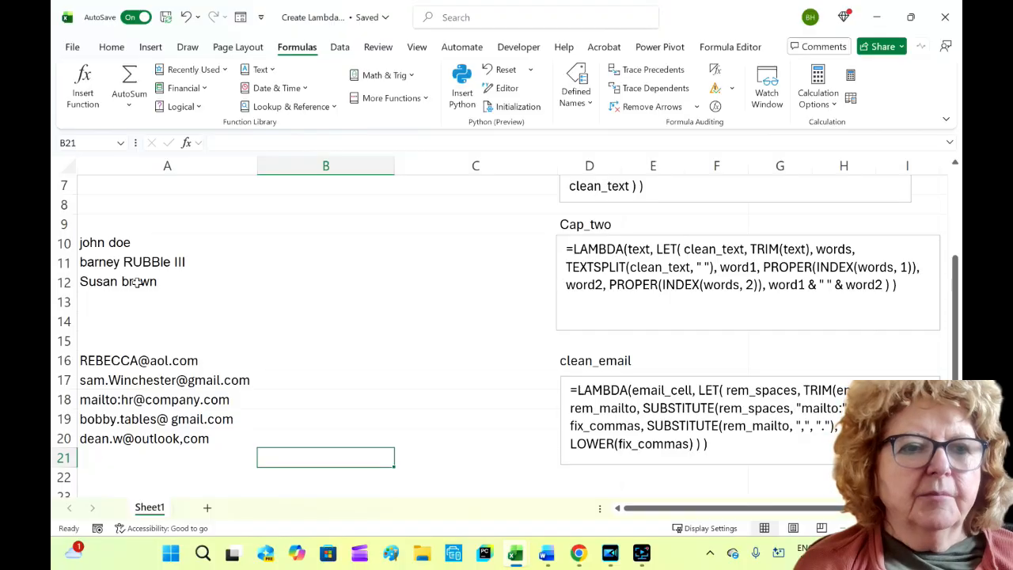
Step: Enter a MAP formula in cell B10 that applies Cap_two to the names in A10:A12
click(271, 242)
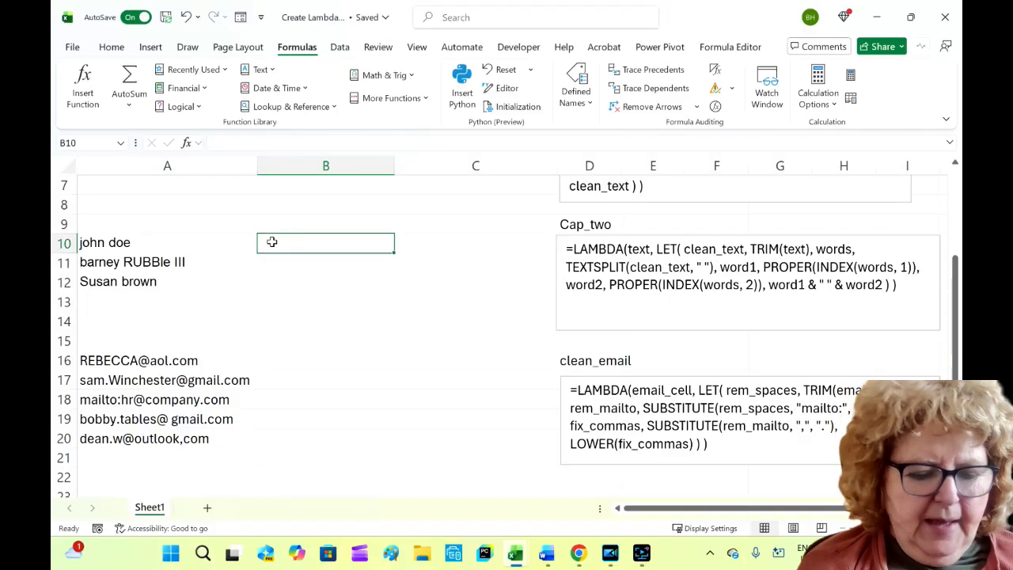
text(=)
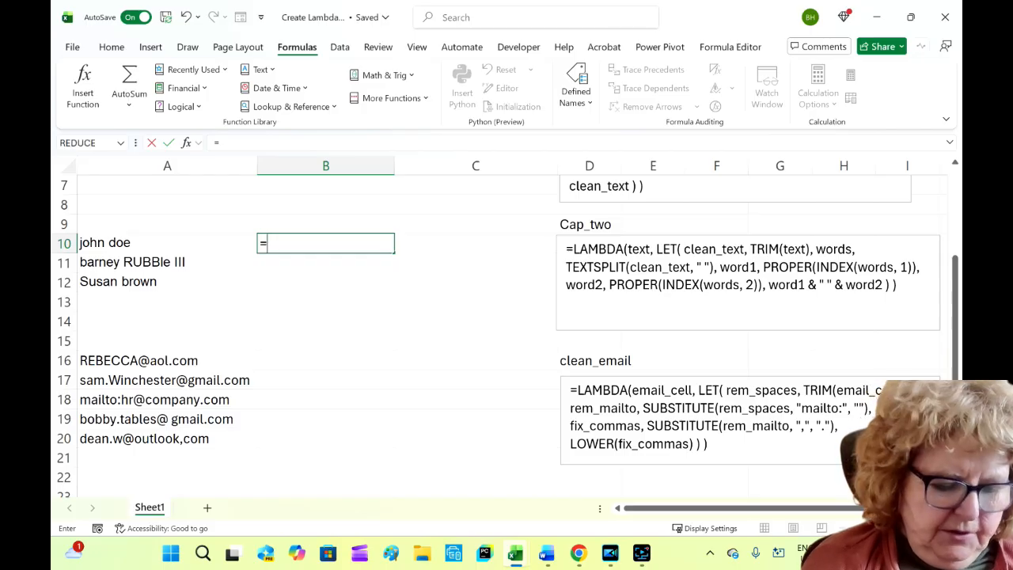
text(map)
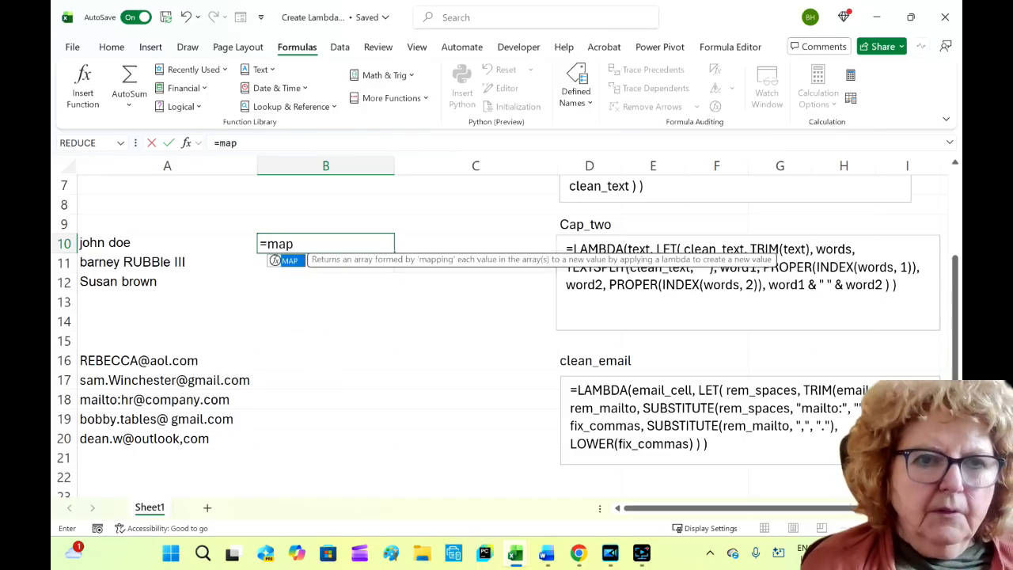
text(()
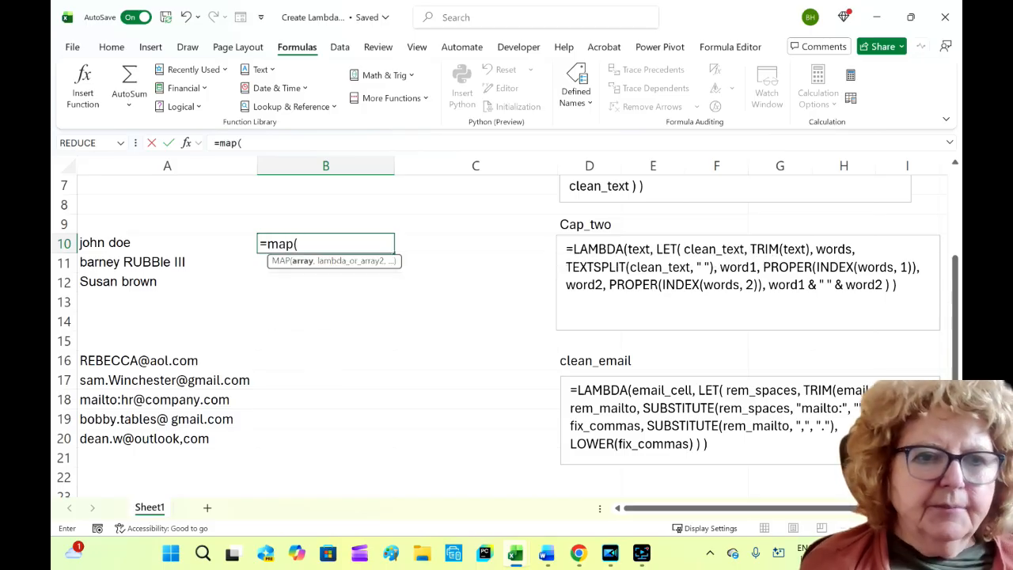
drag(140, 244, 140, 281)
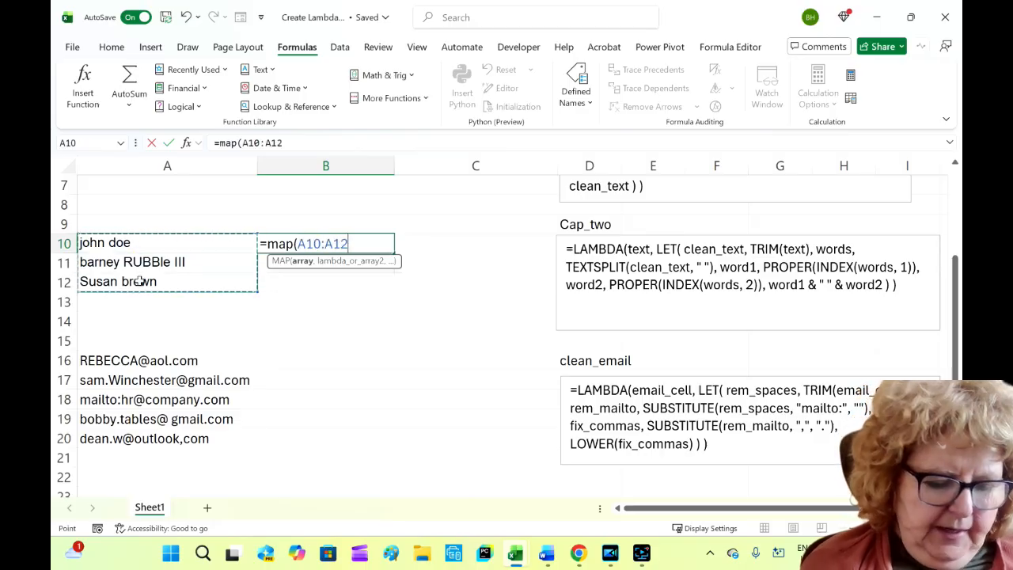
text(,)
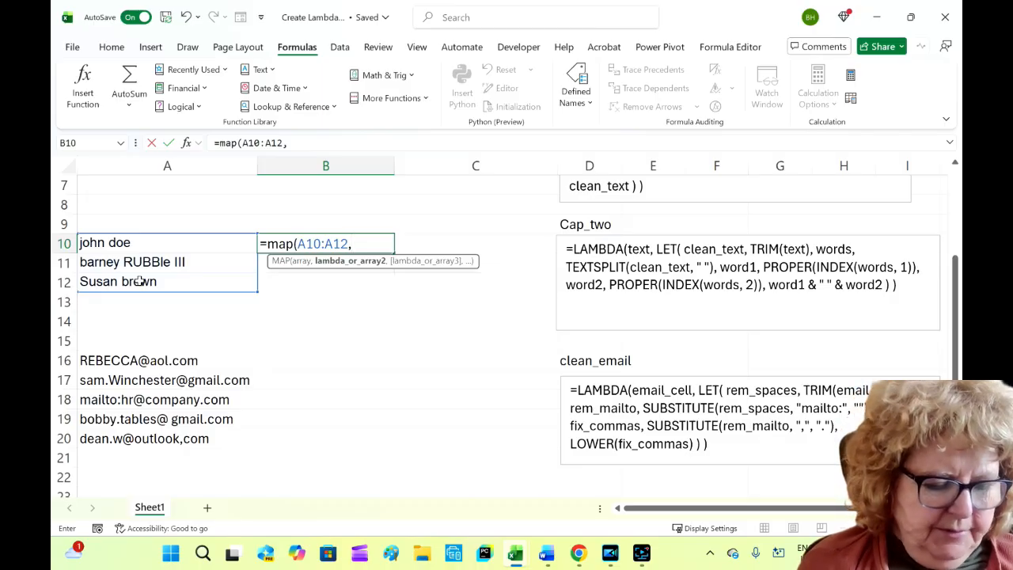
text(C)
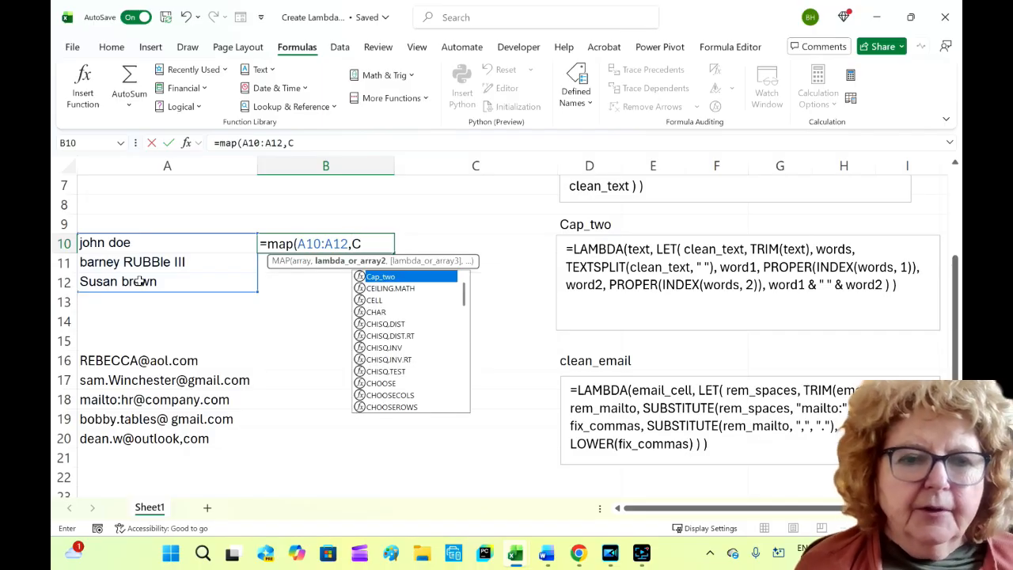
double_click(388, 277)
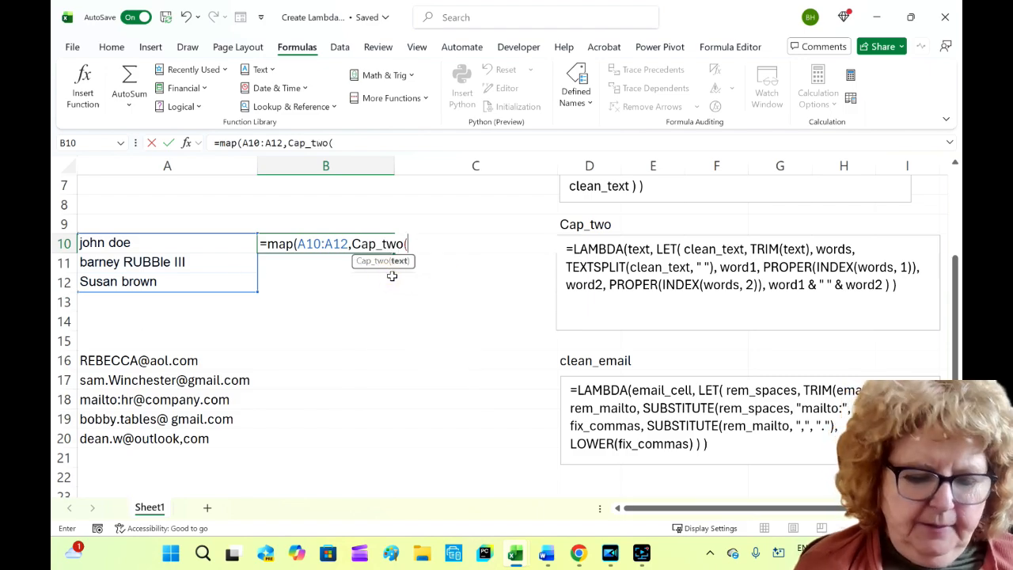
key(BackSpace)
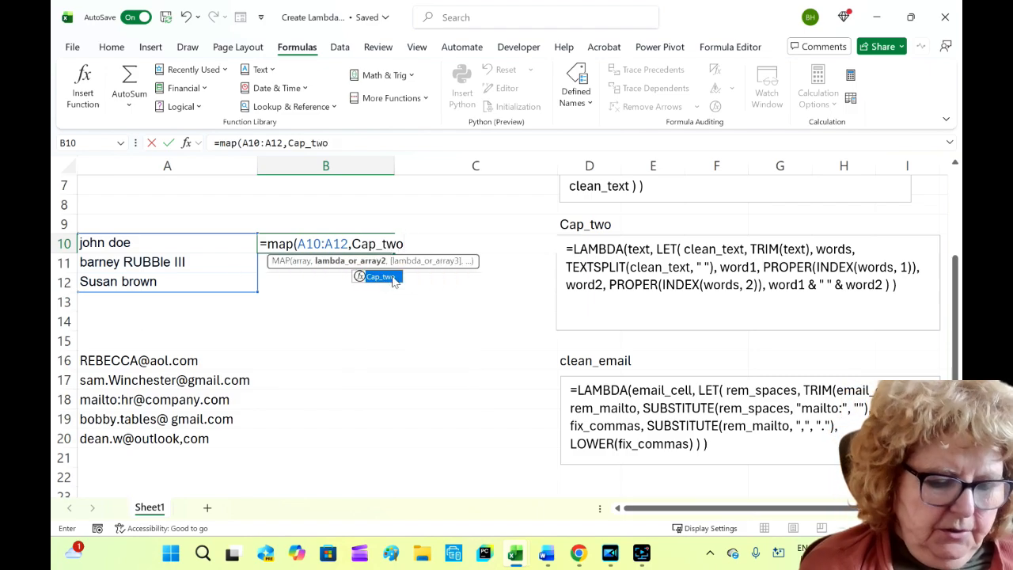
text())
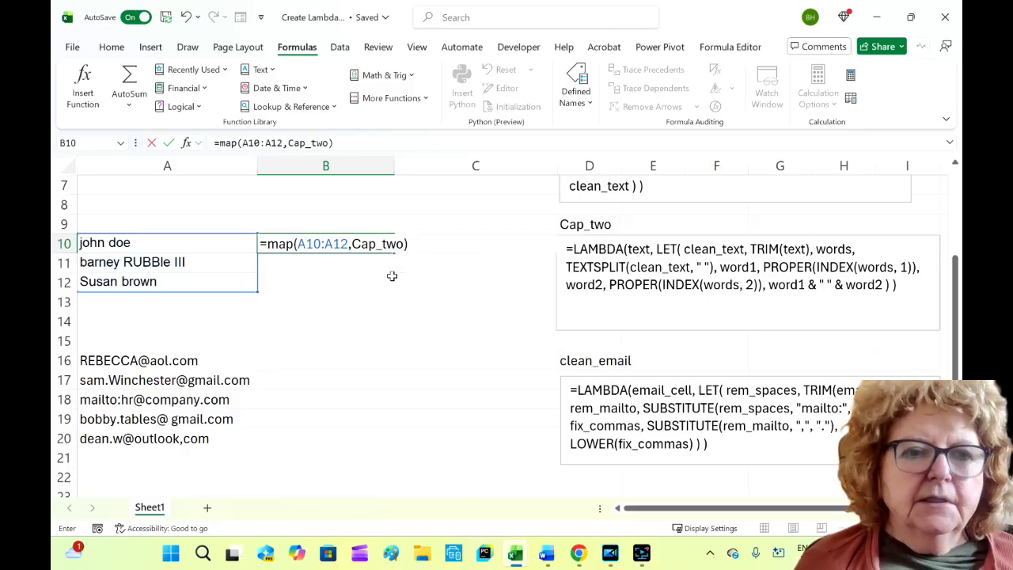
key(Return)
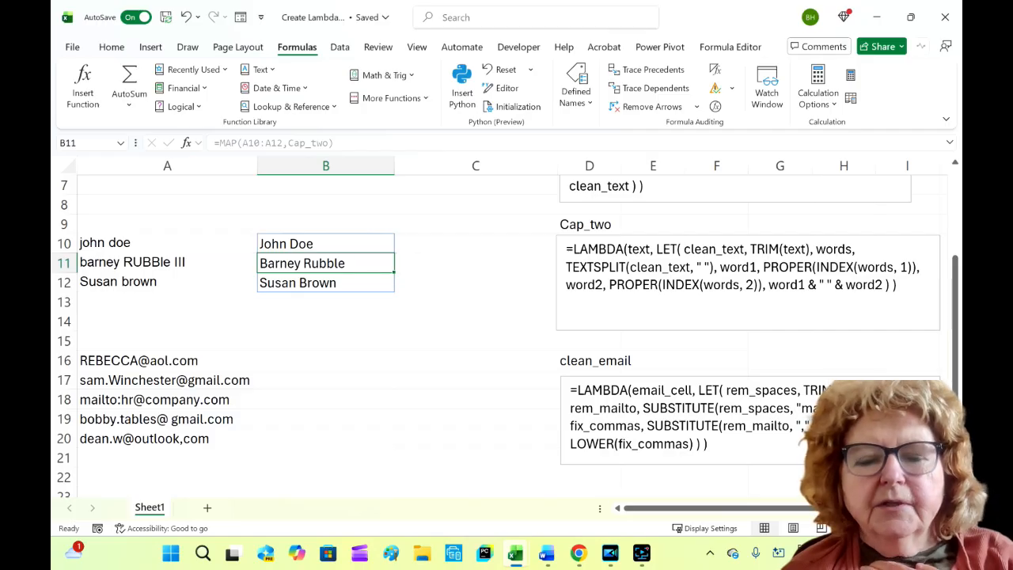
Step: Look up the arguments of the REDUCE function, then dismiss them without changing the formula
scroll(507, 332, up, 2)
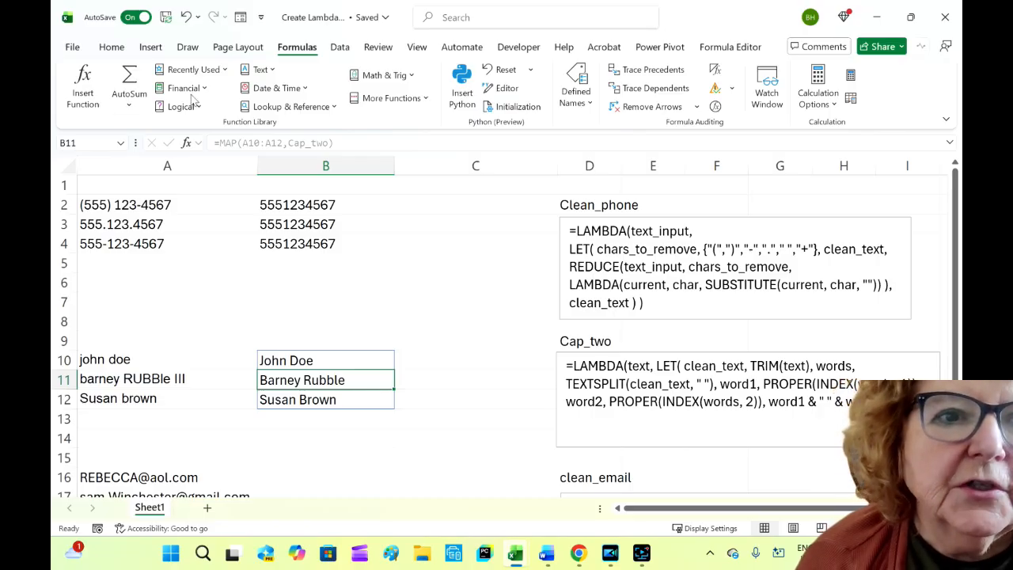
click(188, 144)
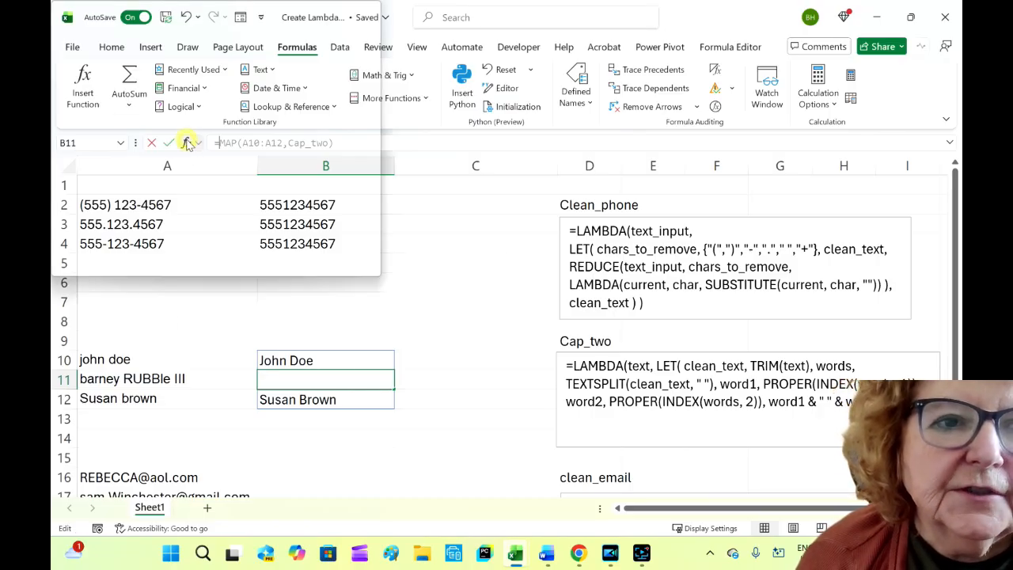
double_click(211, 366)
drag(331, 298, 297, 165)
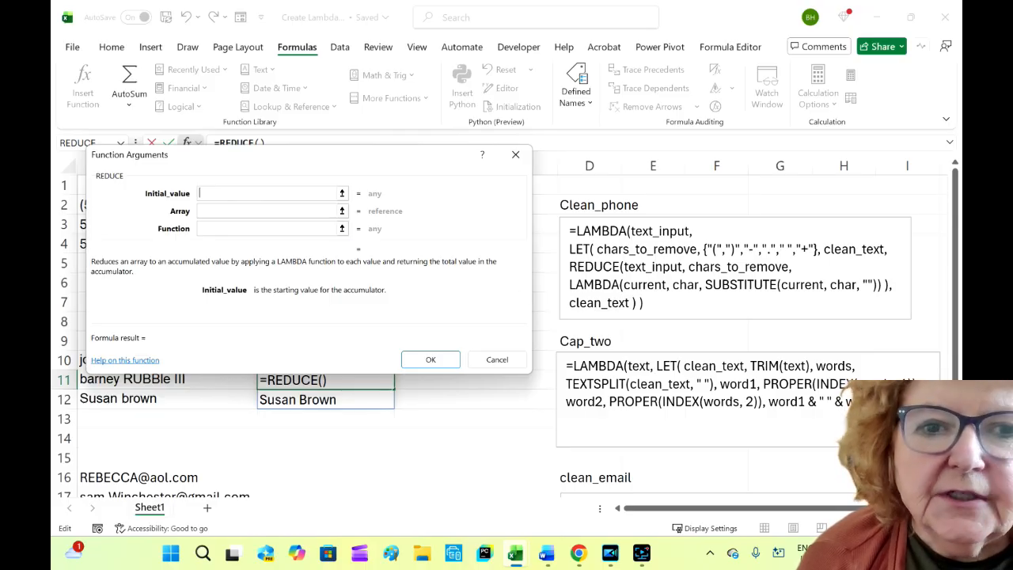
click(515, 154)
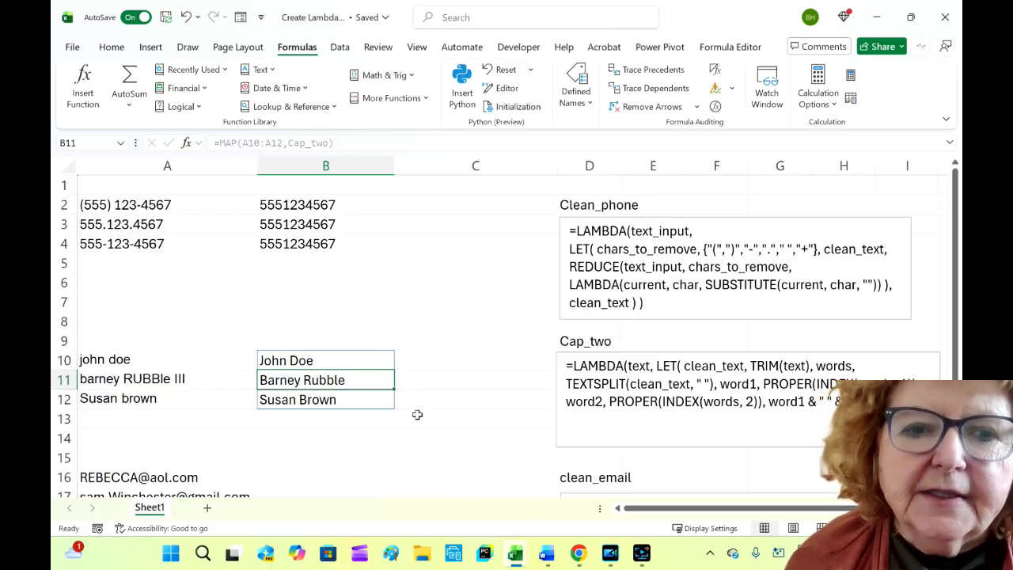
Step: Enter a MAP formula in cell B16 over the e-mail addresses in A16:A20, leaving its lambda argument empty
scroll(434, 388, down, 3)
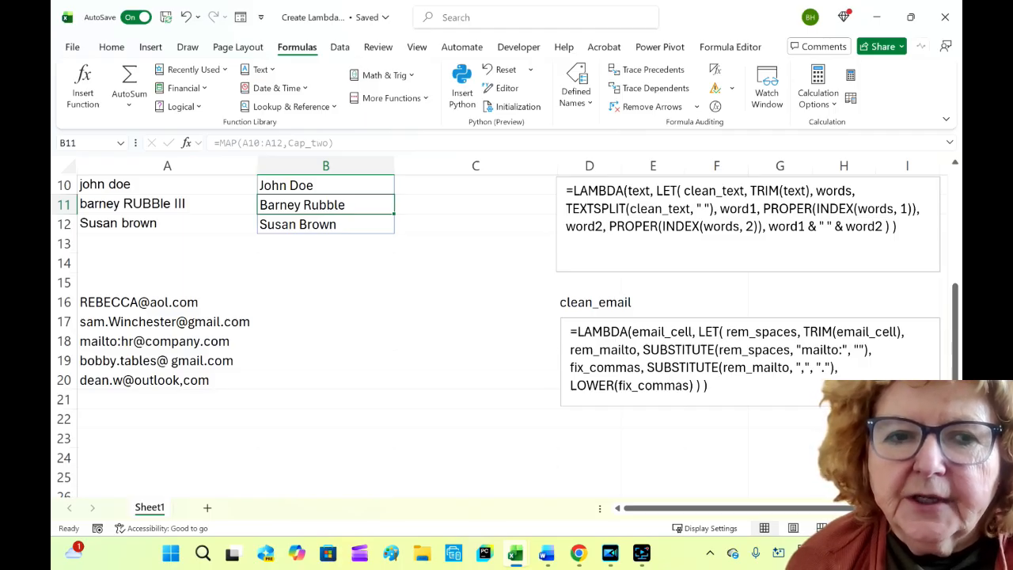
click(273, 302)
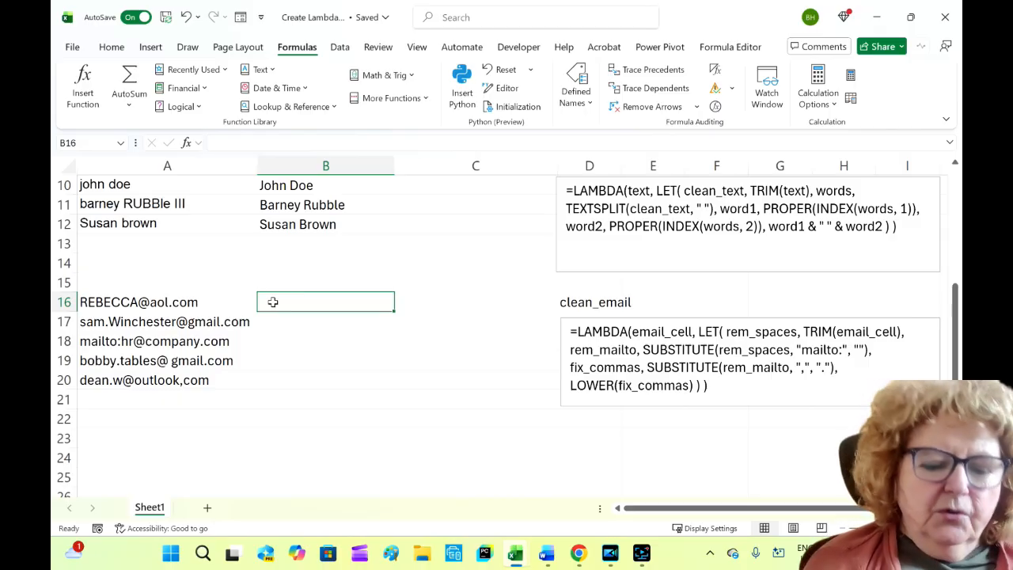
text(=ma)
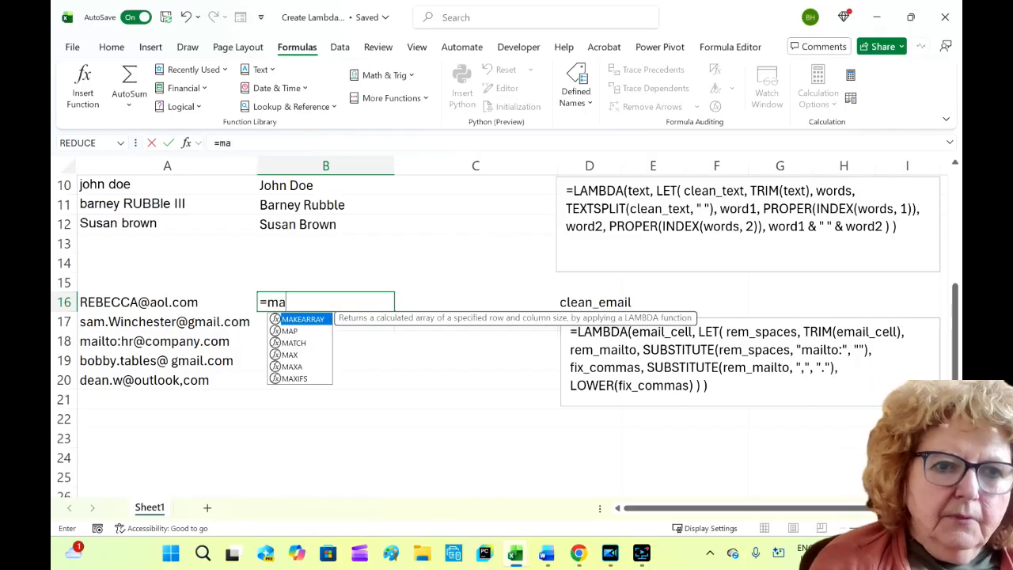
text(p()
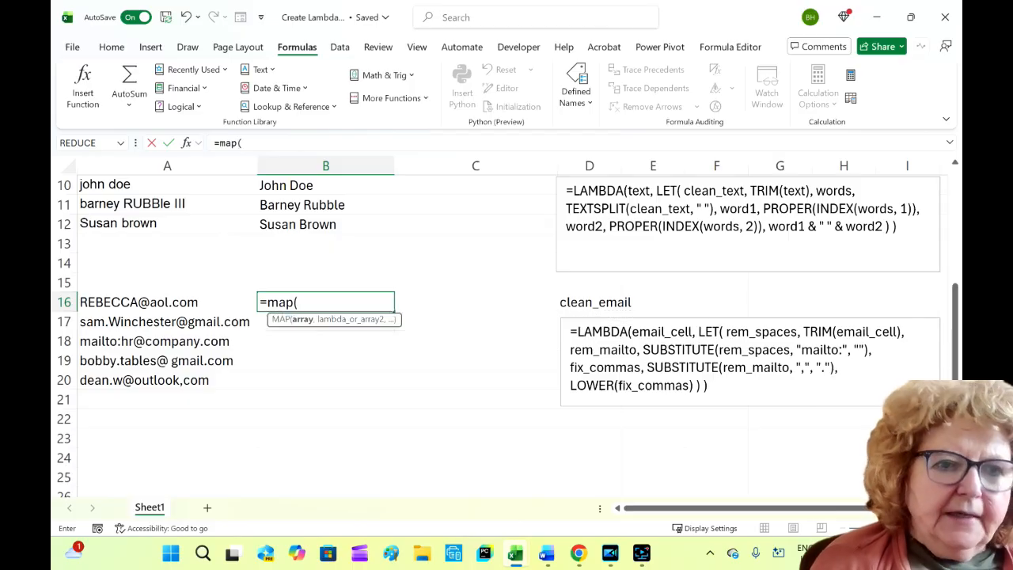
click(162, 305)
drag(162, 305, 160, 374)
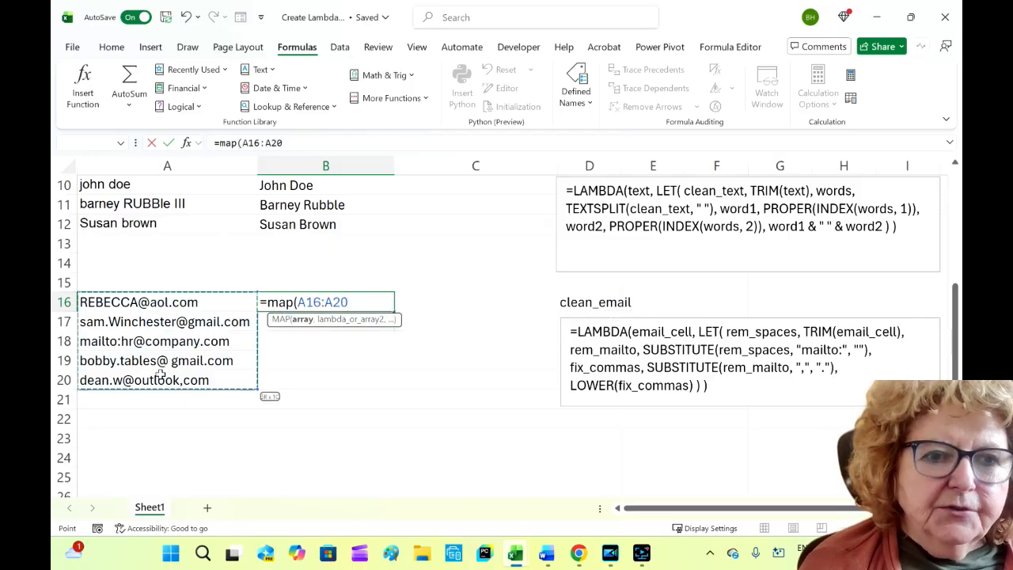
text(,)
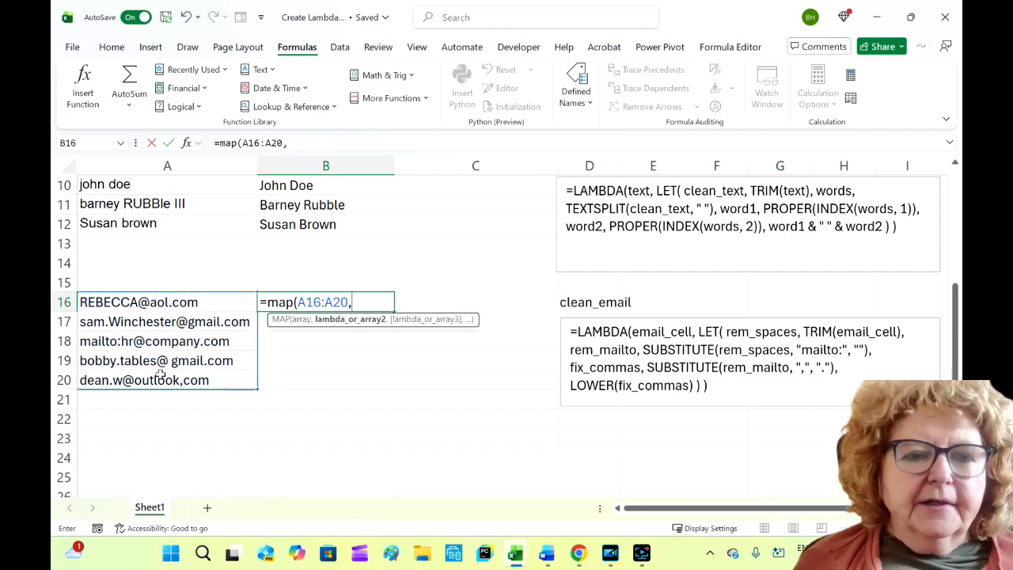
key(Return)
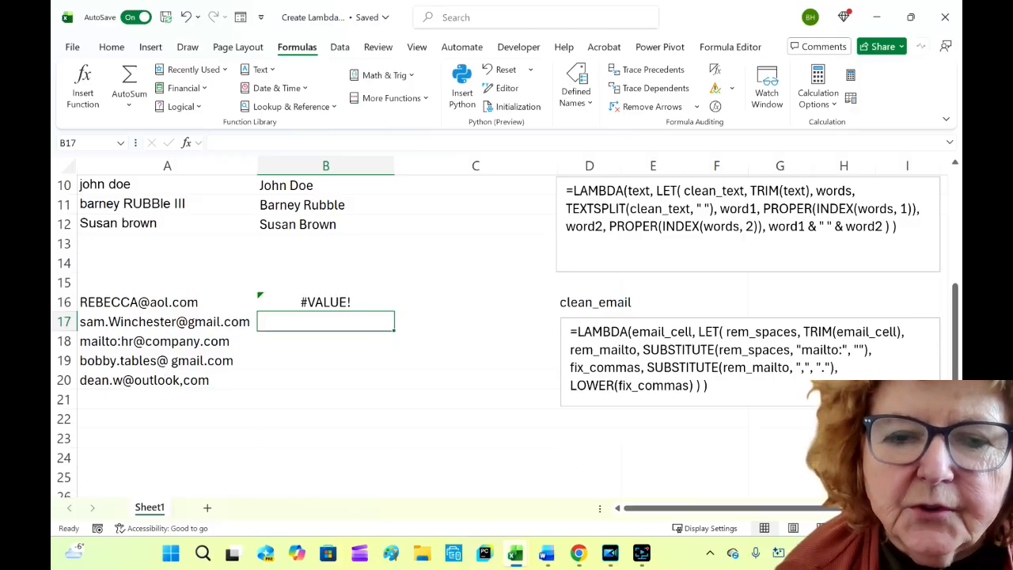
Step: Copy the LAMBDA formula from the clean_email text box into the empty lambda argument of the MAP formula in B16
drag(569, 331, 709, 386)
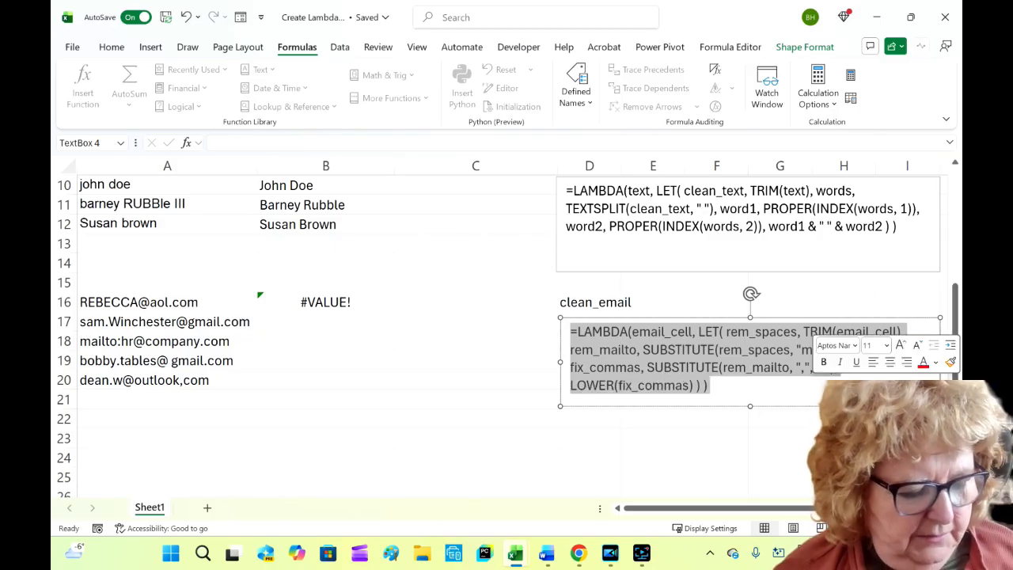
key(ctrl+c)
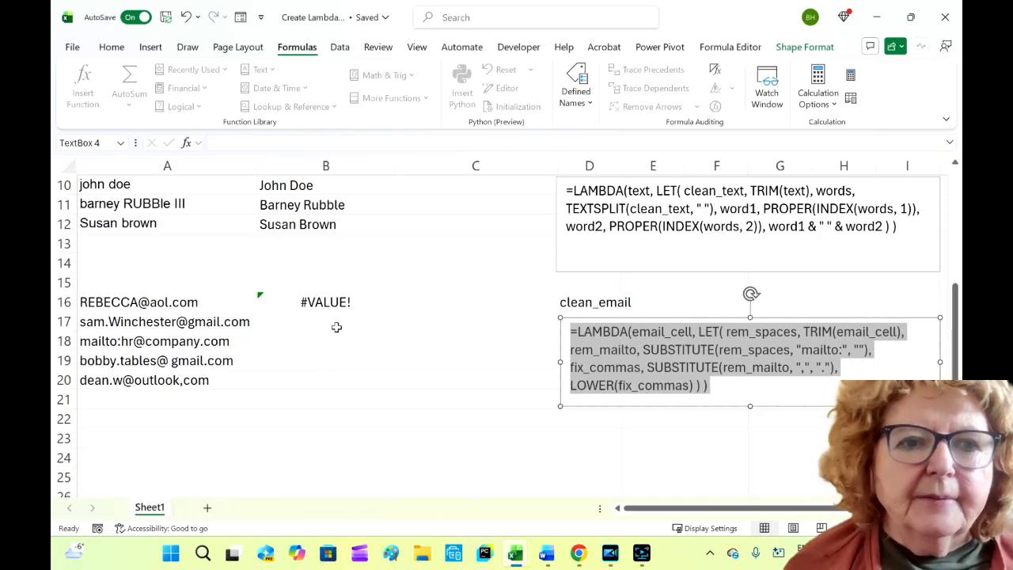
click(325, 301)
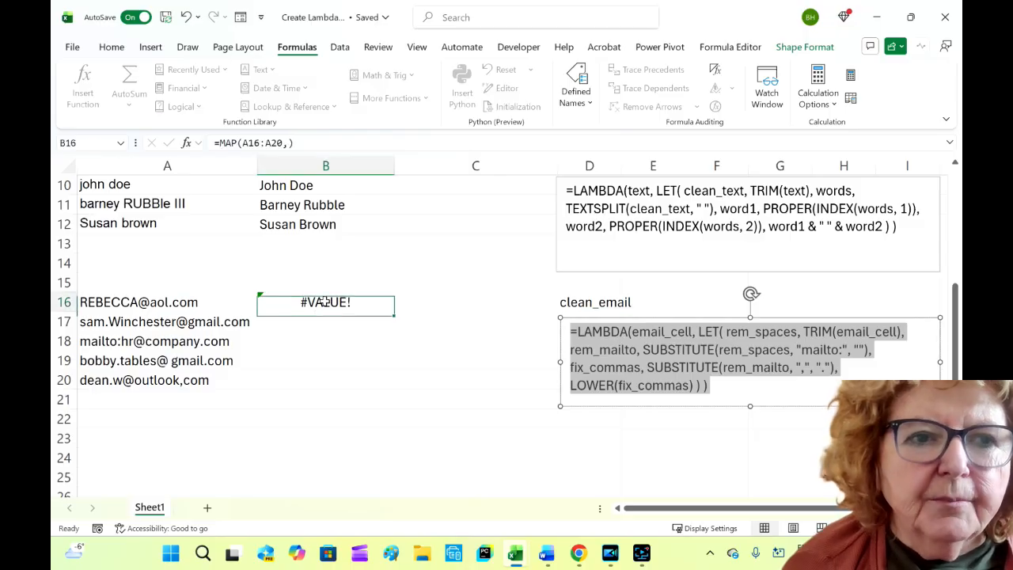
click(288, 143)
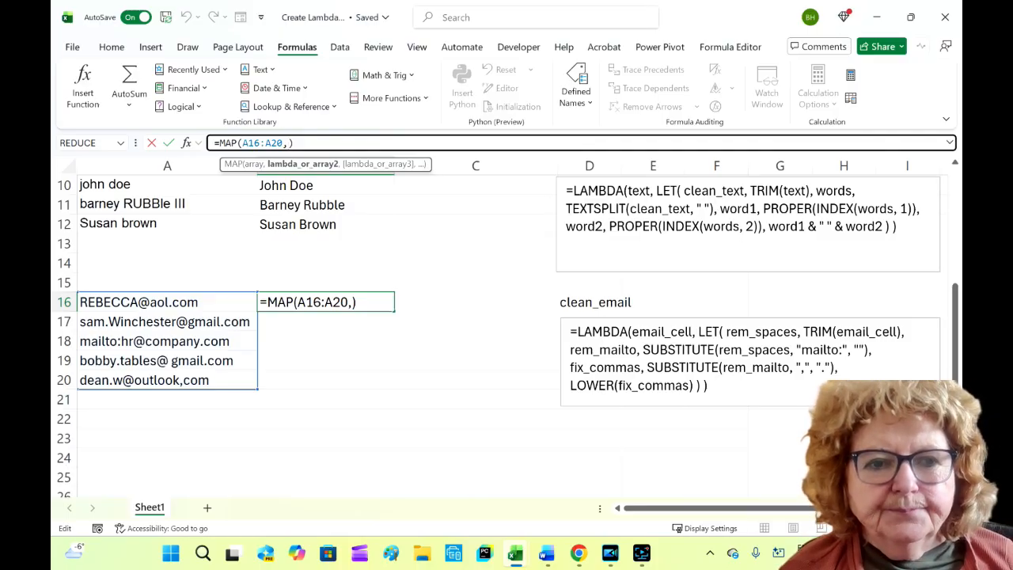
key(ctrl+v)
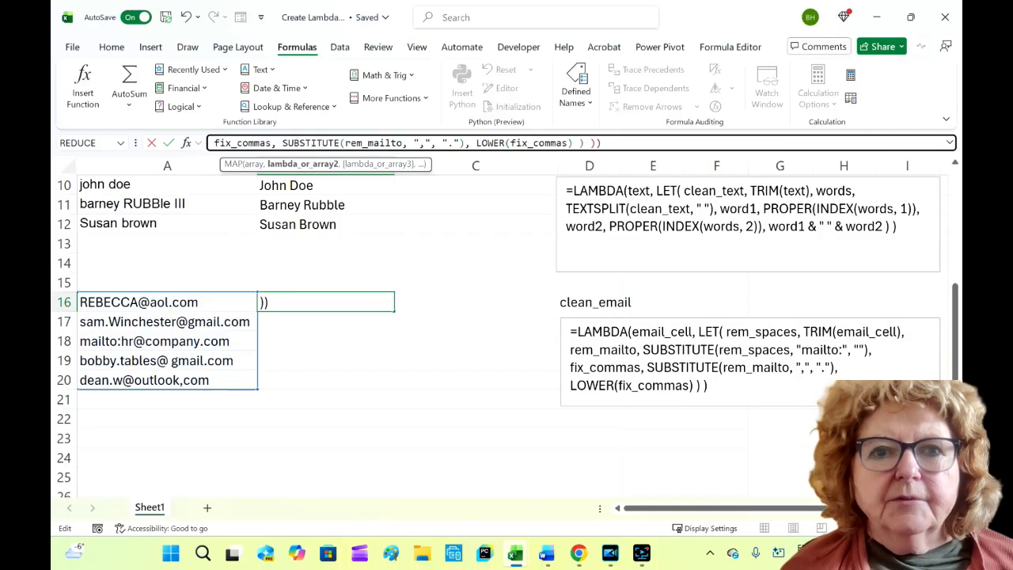
click(605, 143)
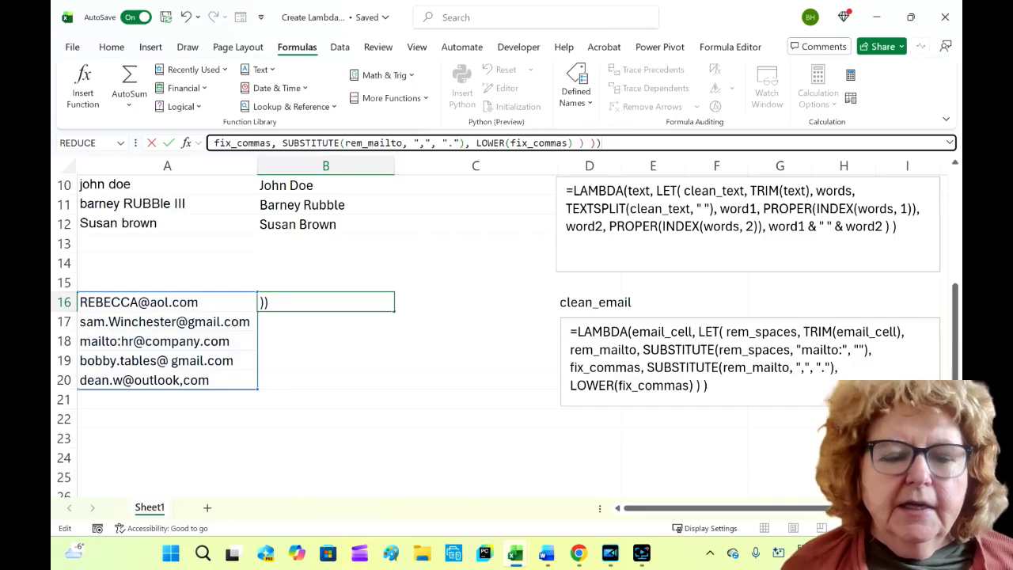
key(Return)
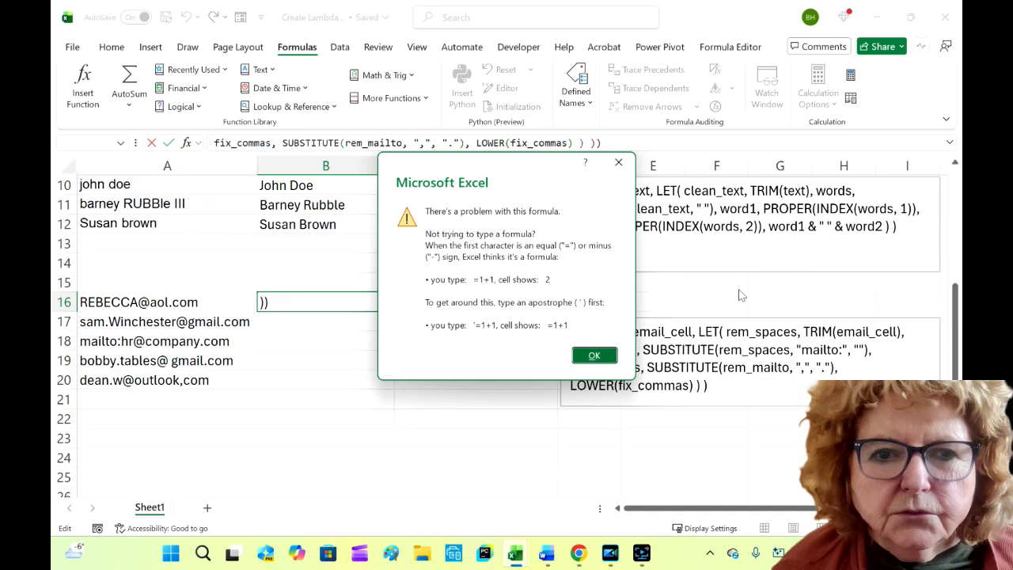
click(594, 355)
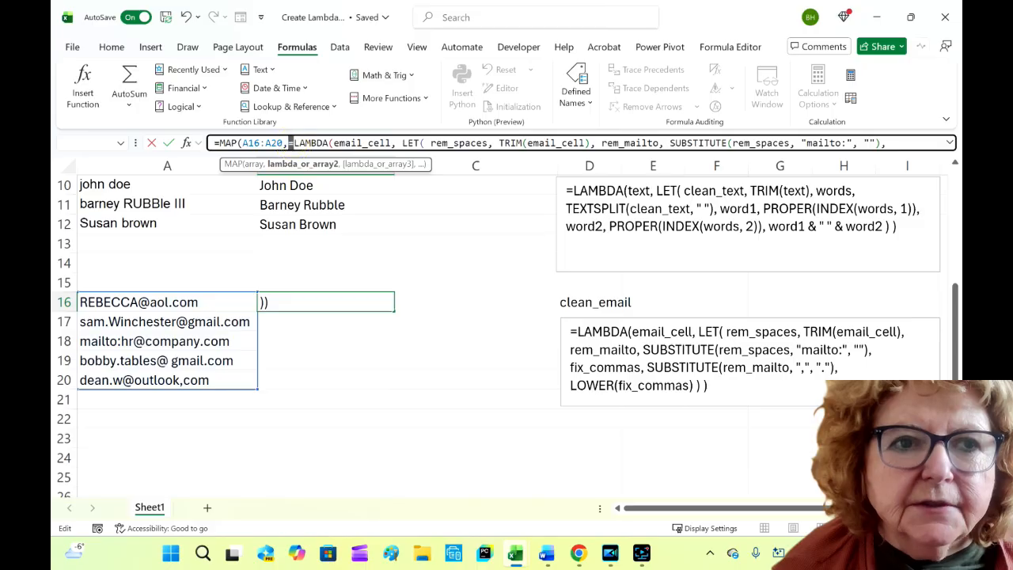
Step: Remove the extra equals sign before LAMBDA in the B16 formula and enter the corrected formula
click(290, 144)
key(Delete)
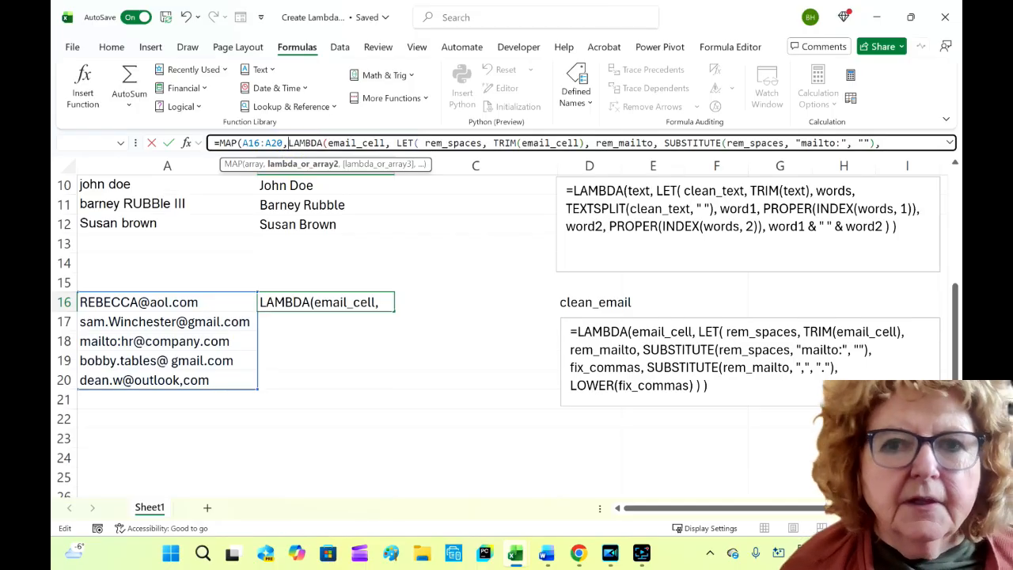
click(886, 143)
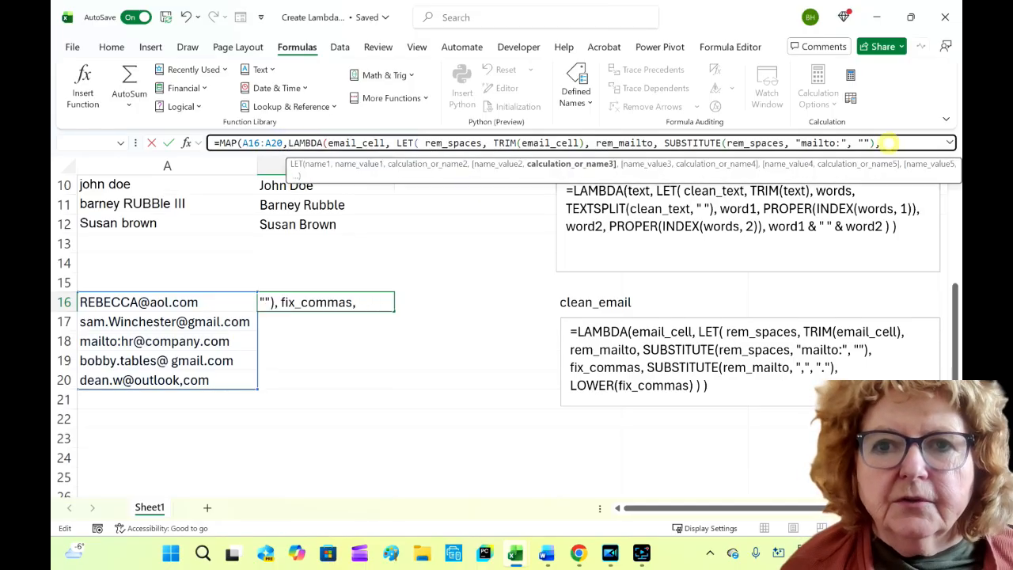
key(Return)
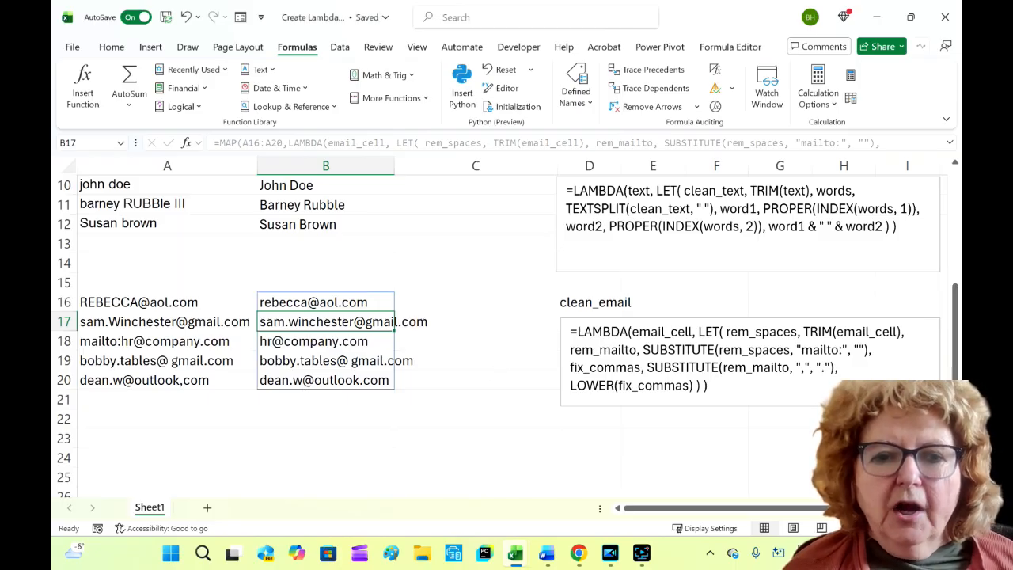
Step: Copy the LAMBDA formula from the clean_email text box and start a new defined name called Clean_email
click(625, 367)
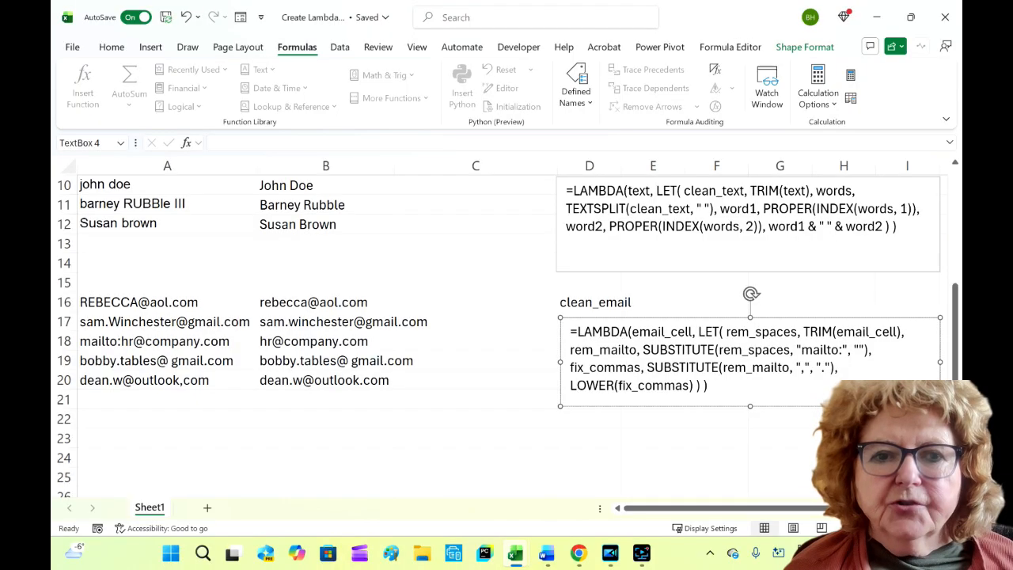
drag(568, 331, 708, 387)
key(ctrl+c)
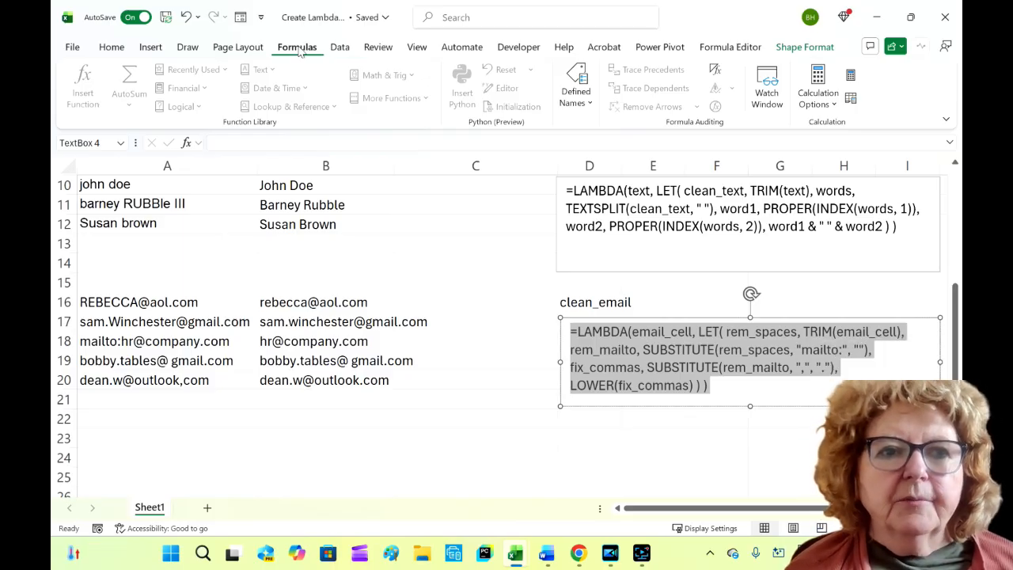
click(589, 103)
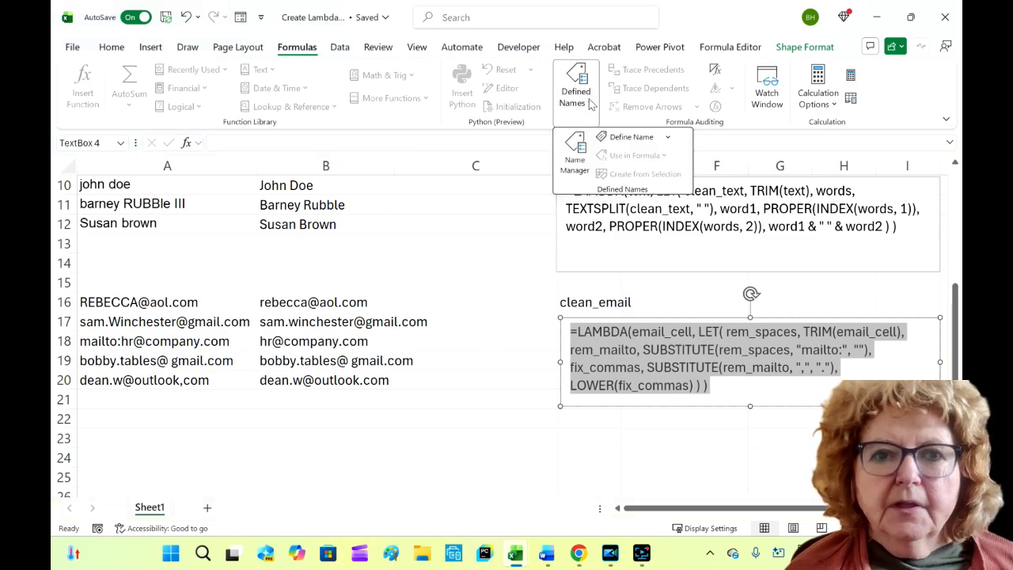
click(631, 138)
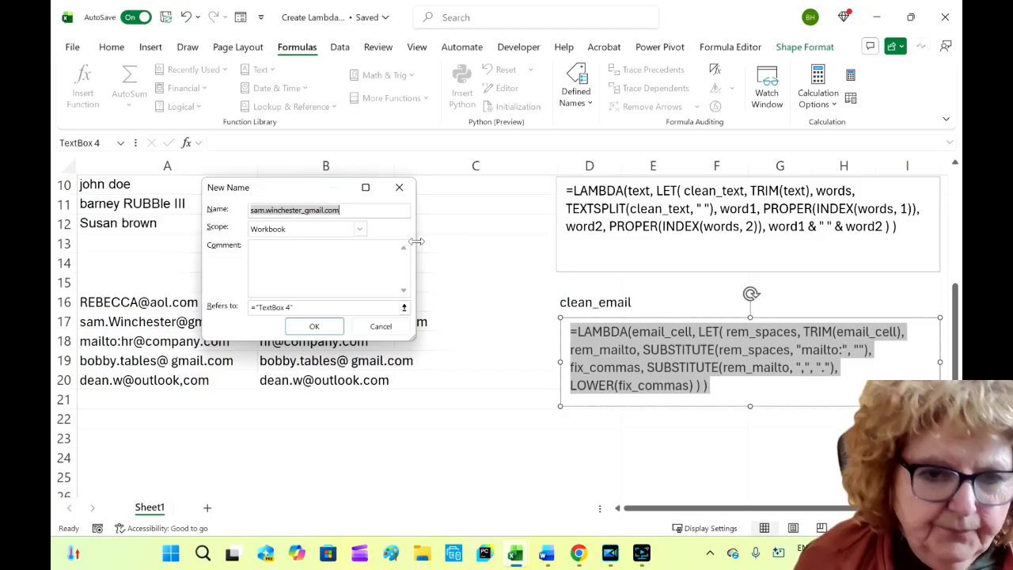
text(Clean)
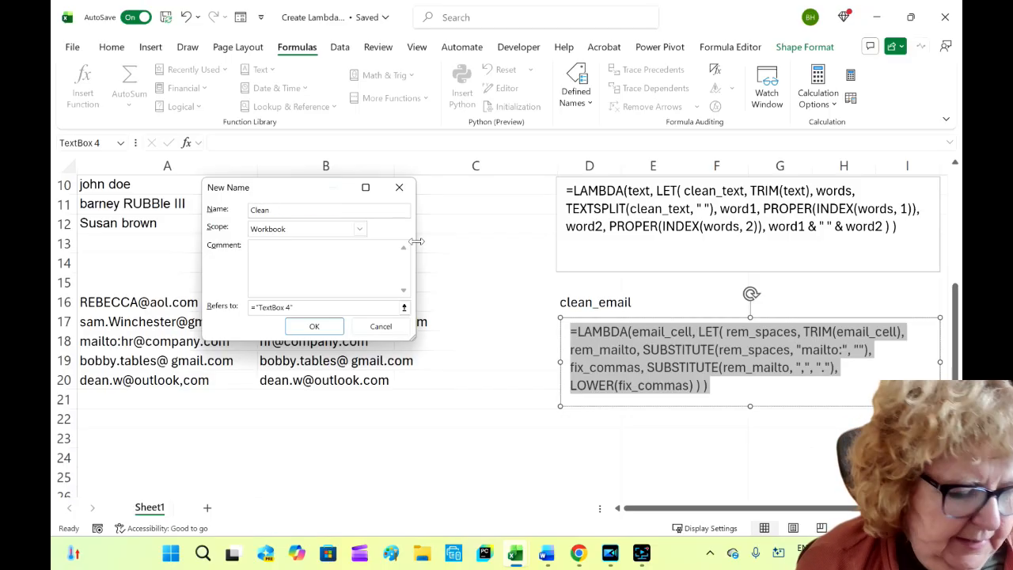
text(_ema)
key(Caps_Lock)
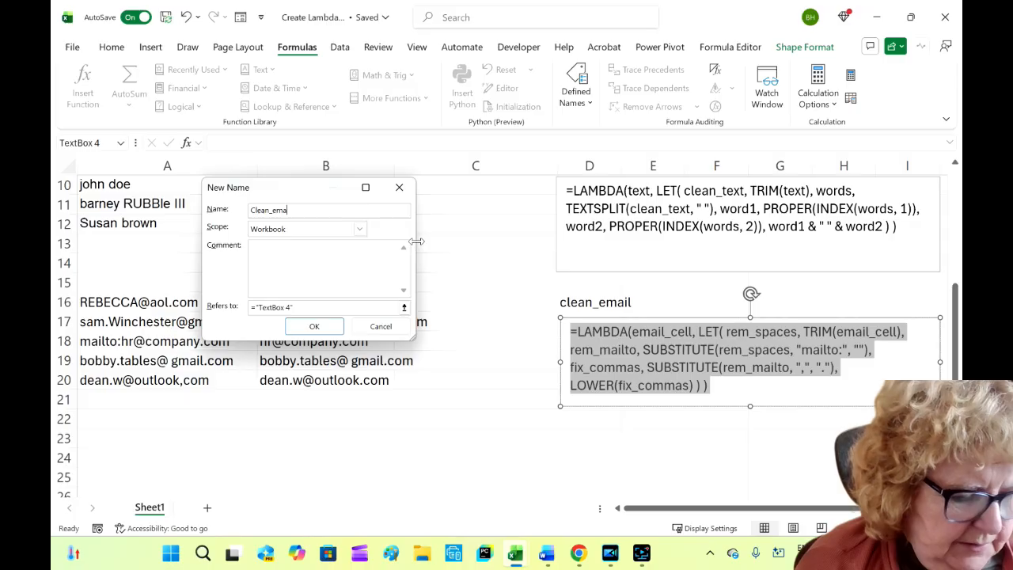
key(Caps_Lock)
text(il)
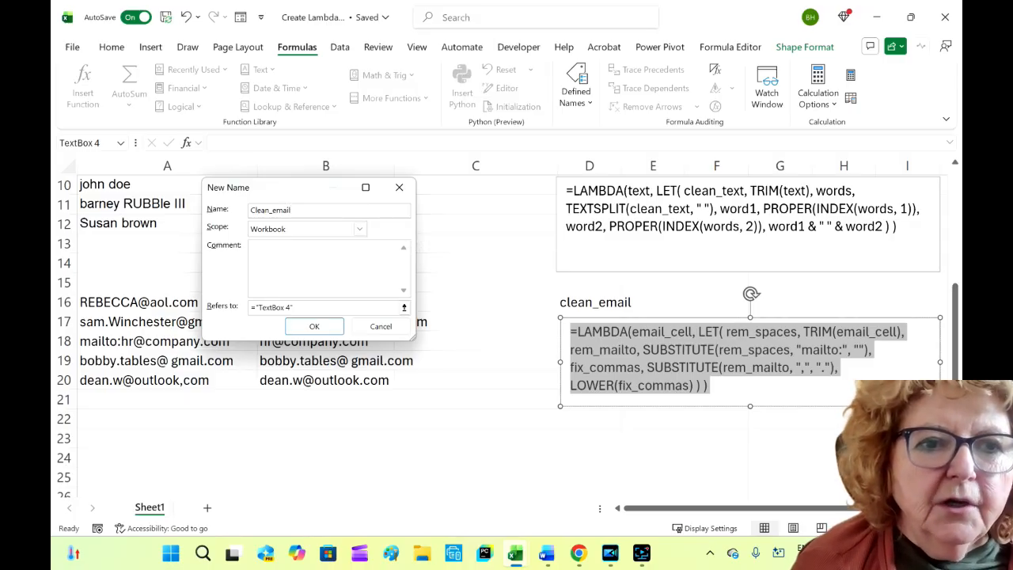
Step: Replace the new name's reference with the copied email-cleaning LAMBDA formula and save the name
click(302, 307)
drag(302, 307, 240, 309)
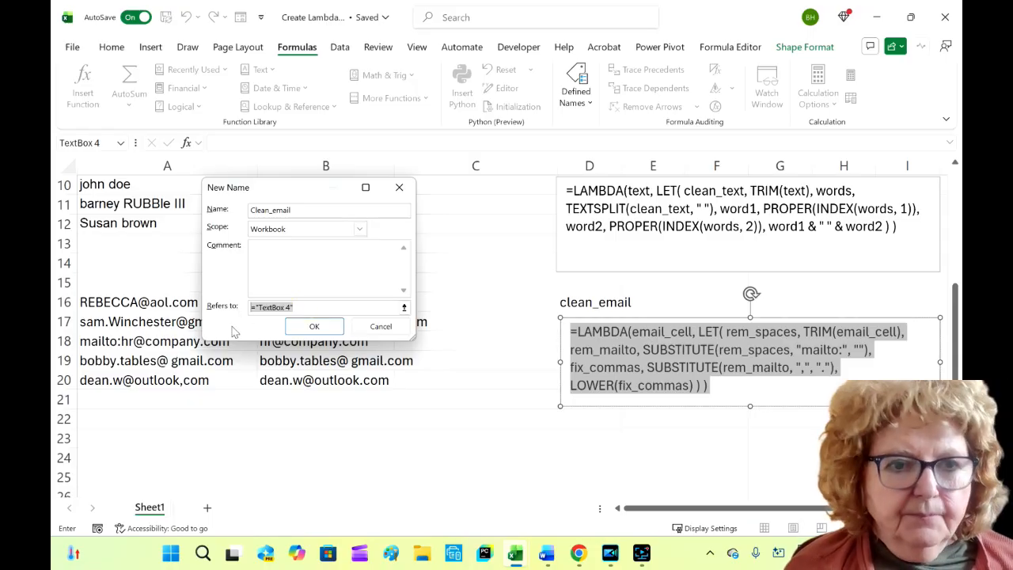
key(ctrl+v)
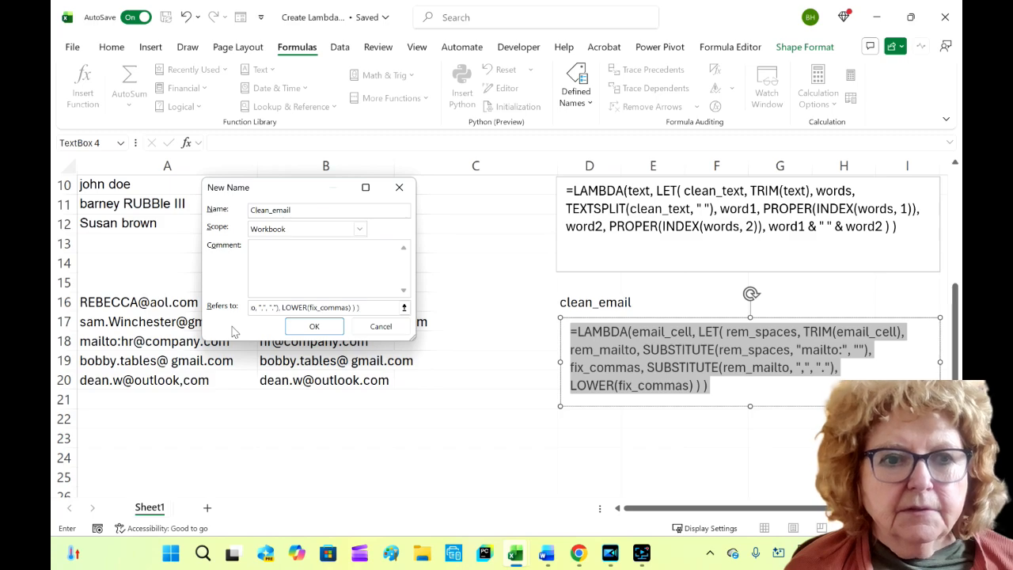
click(317, 327)
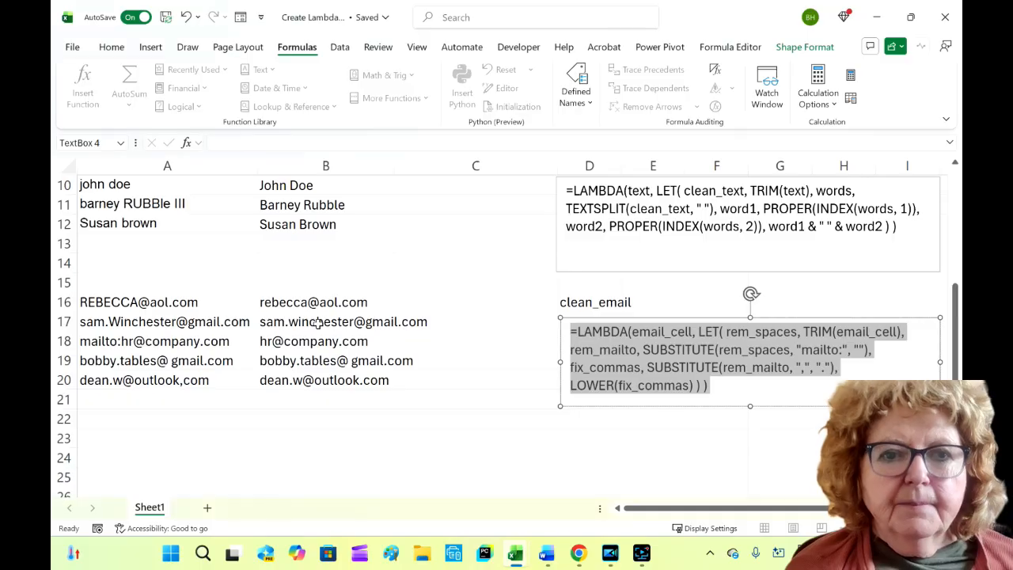
Step: Start a MAP formula in cell C16 with the e-mail addresses in A16:A20 as its array
click(446, 301)
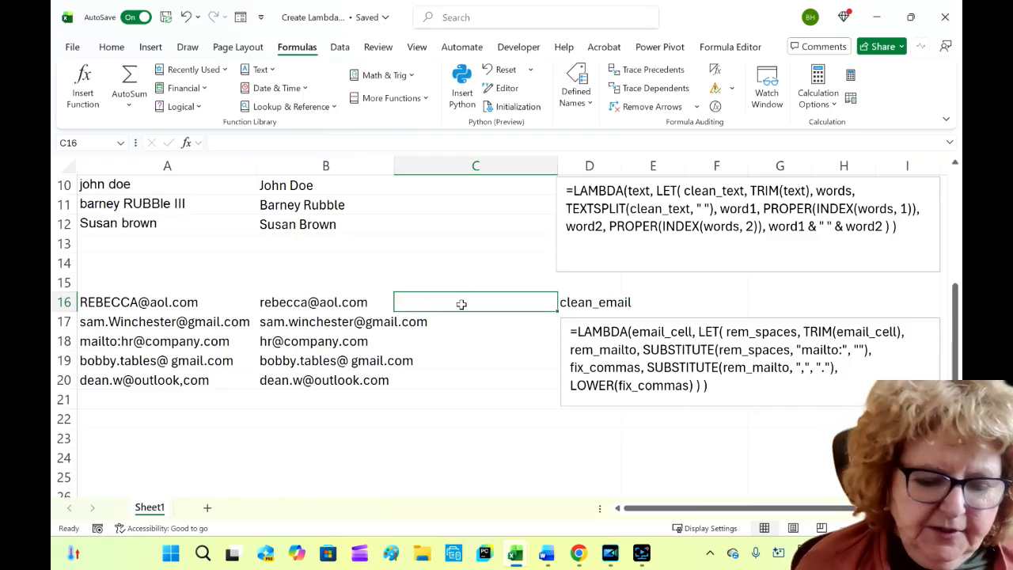
text(=)
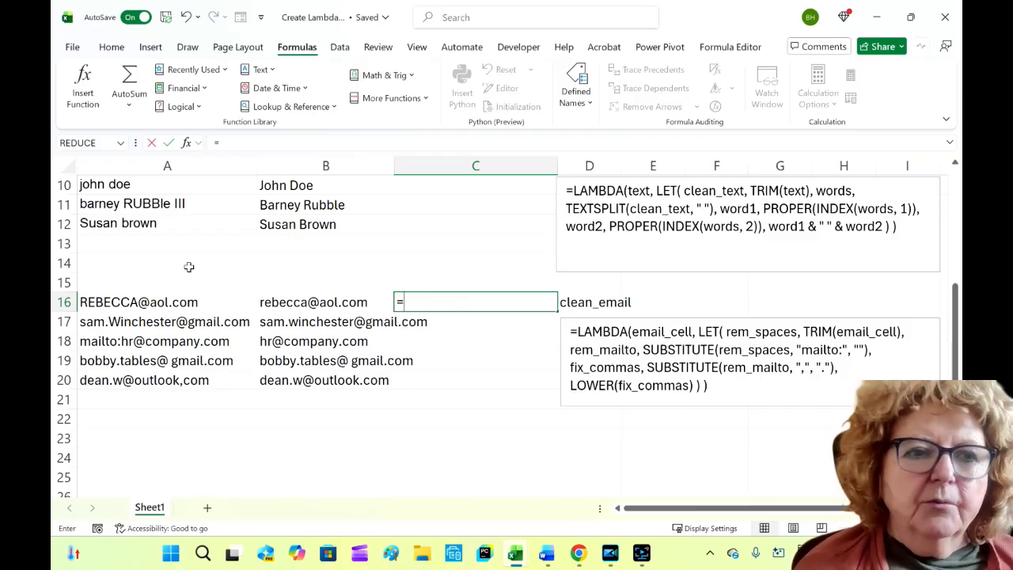
text(map)
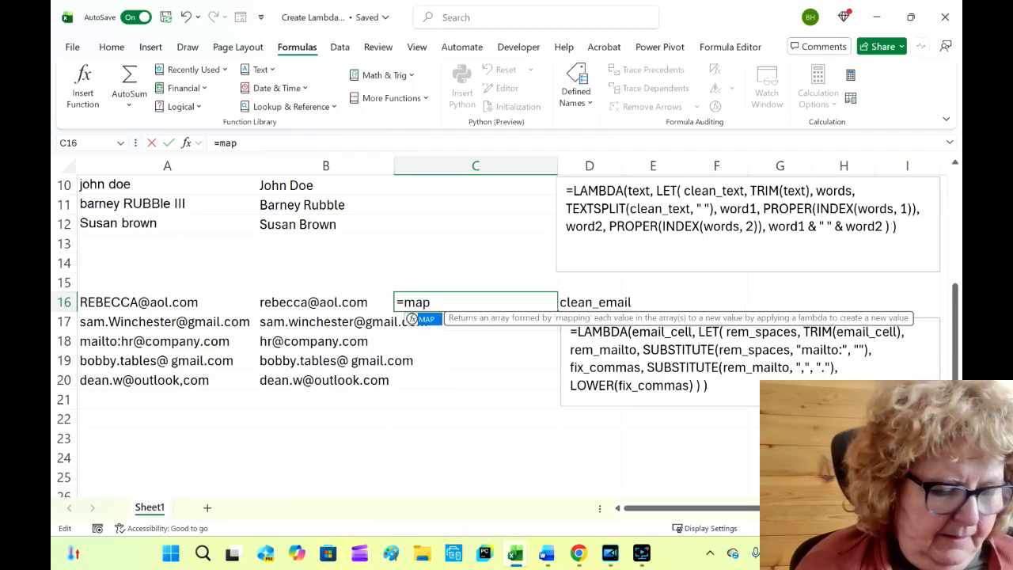
text(()
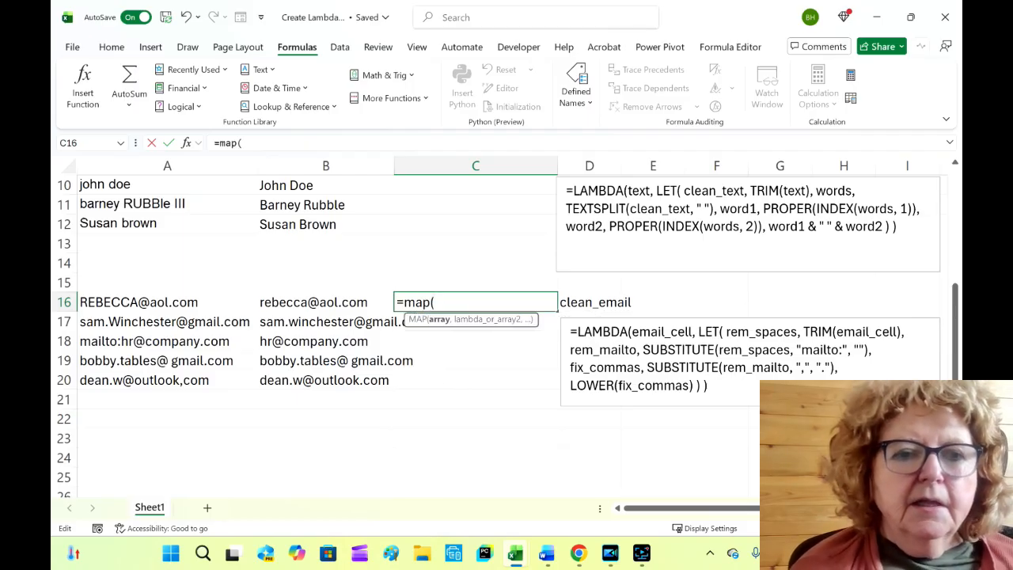
click(181, 301)
drag(181, 301, 181, 373)
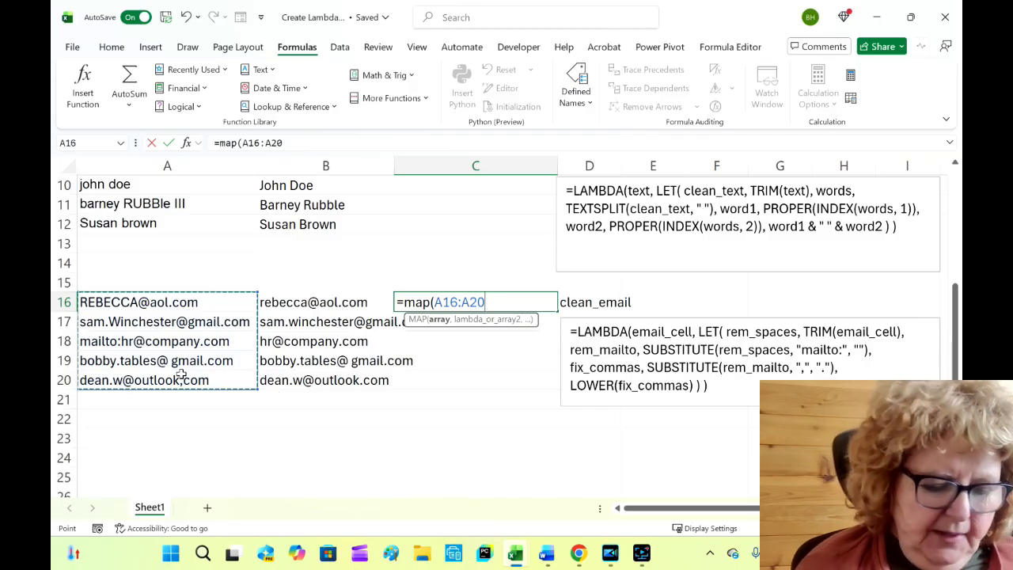
text(,)
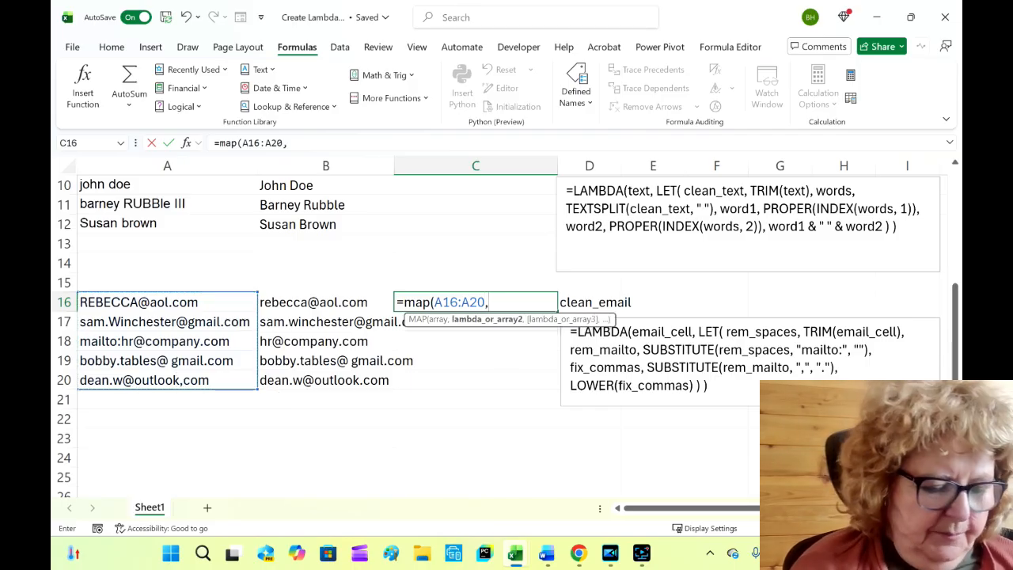
Step: Complete the C16 formula with Clean_email, without an opening parenthesis after it, as MAP's lambda argument and enter it
text(c)
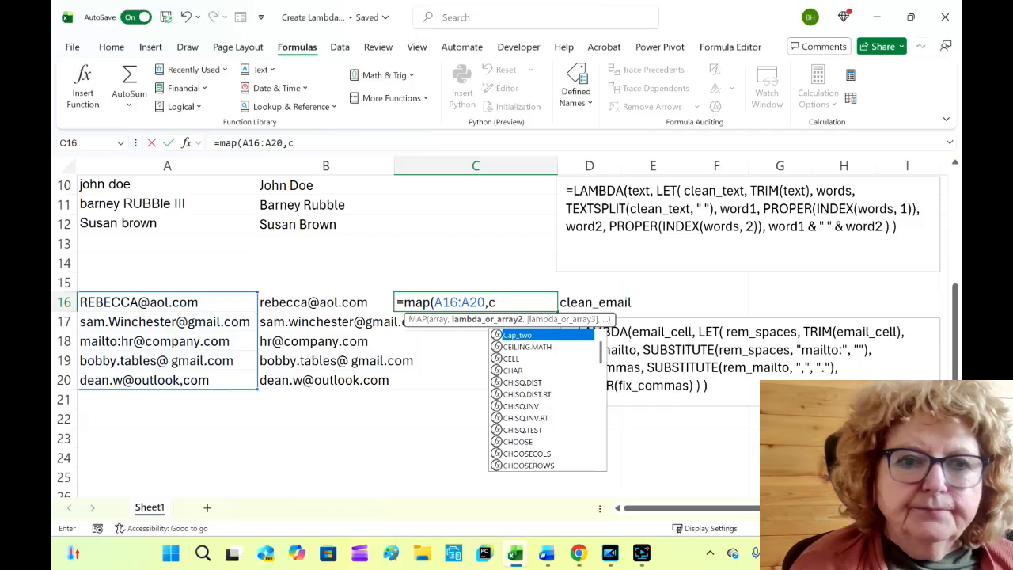
text(l)
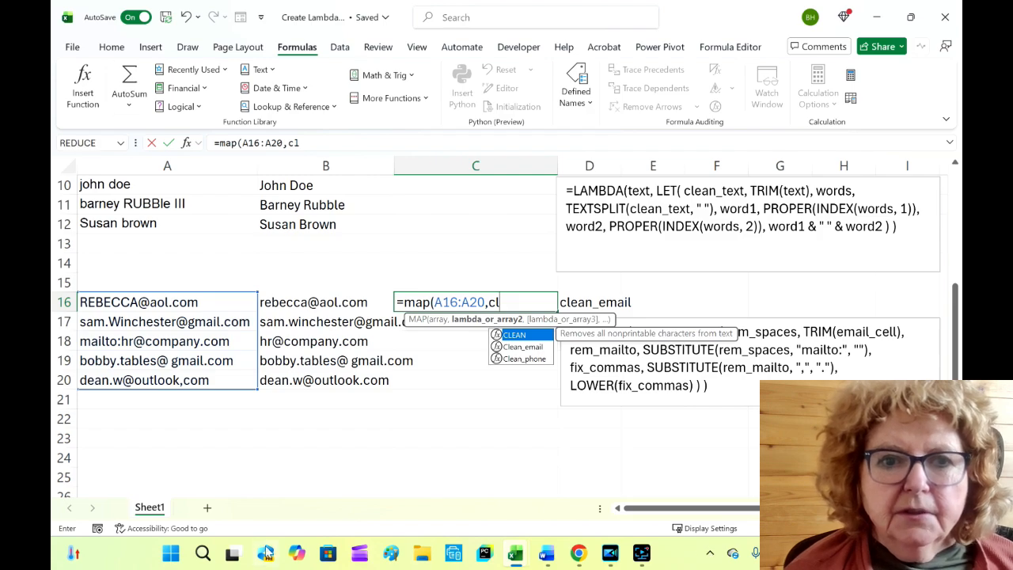
double_click(522, 346)
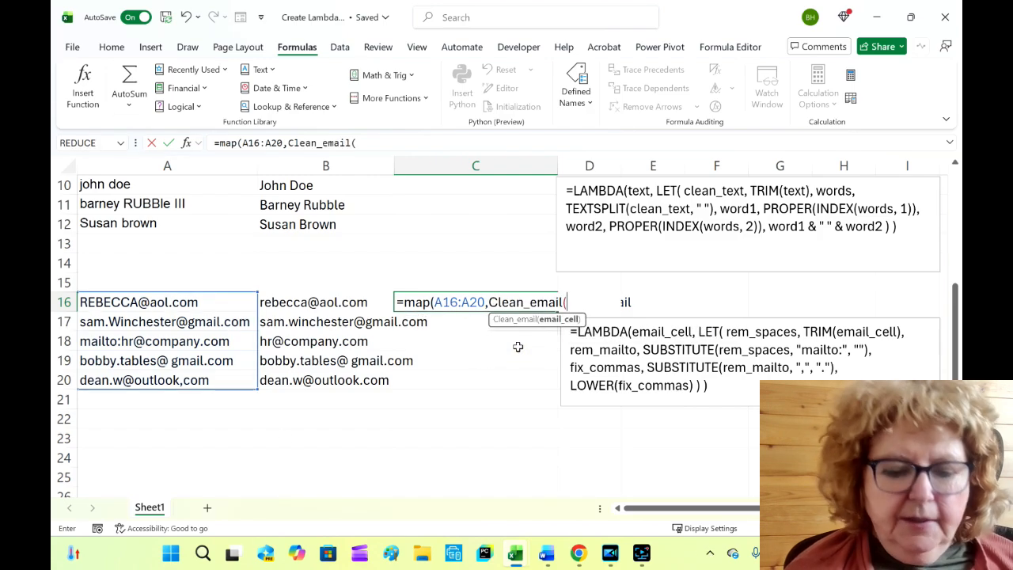
key(BackSpace)
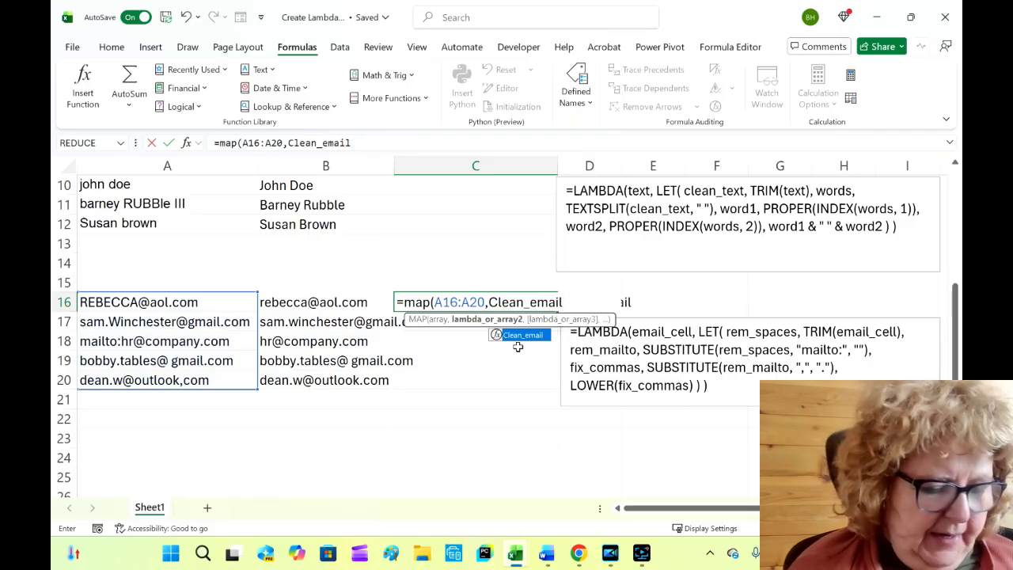
text())
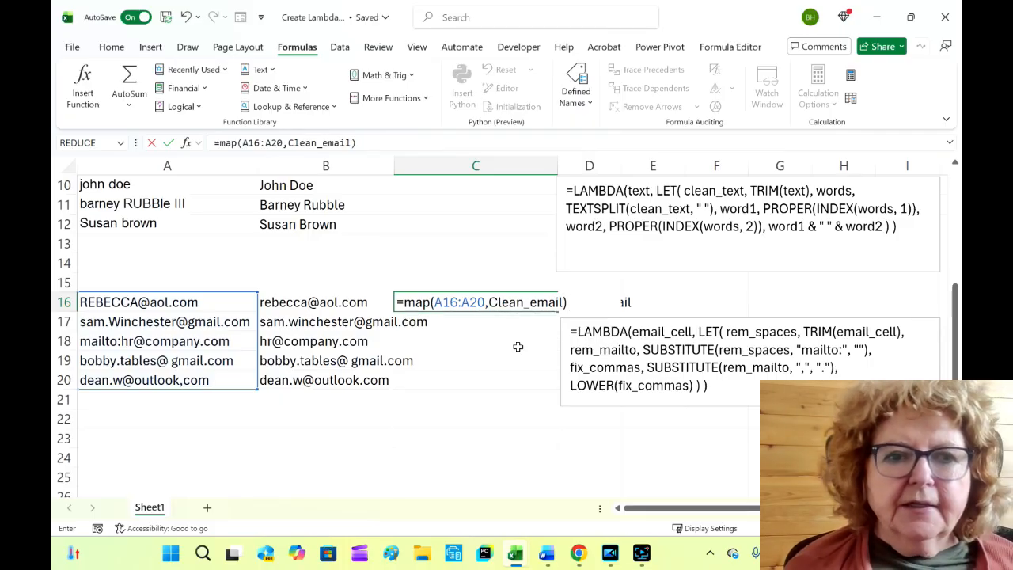
key(Return)
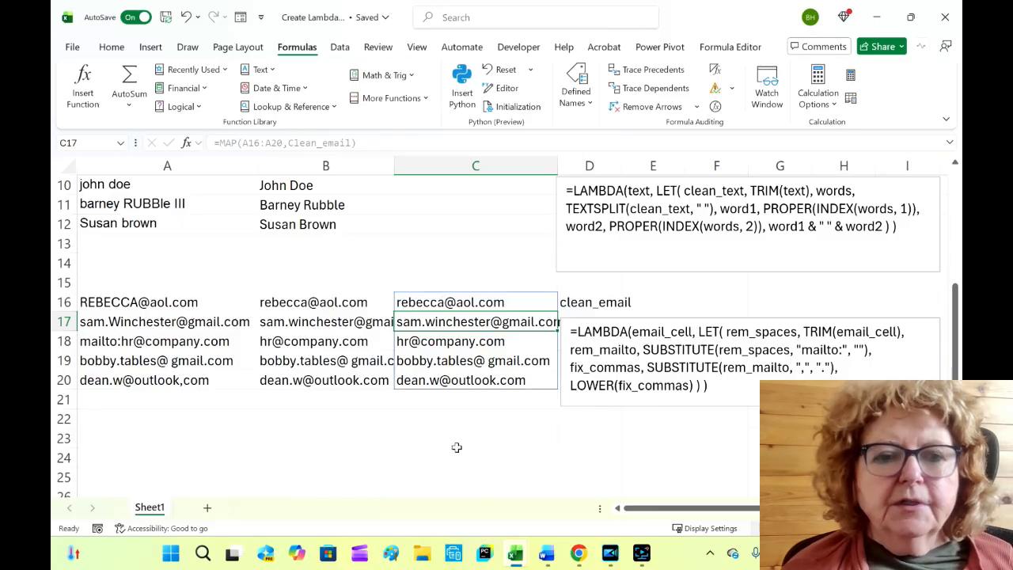
scroll(456, 447, up, 3)
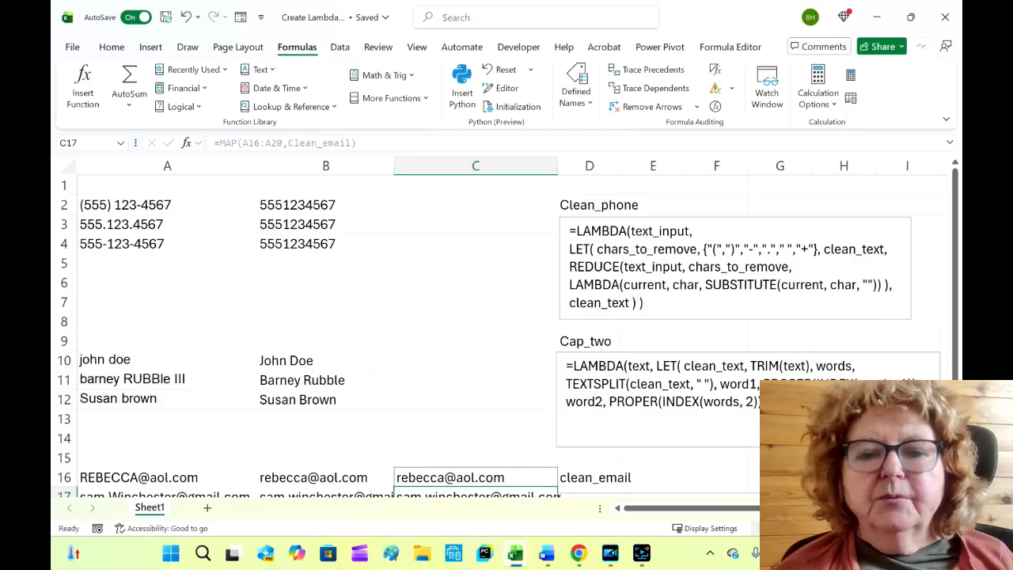
scroll(505, 332, down, 2)
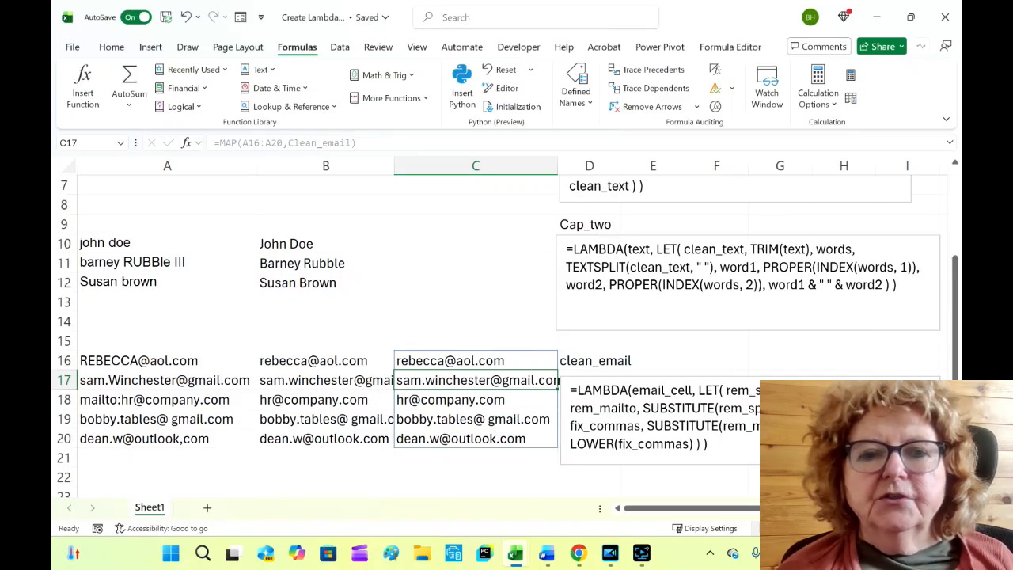
scroll(505, 333, up, 2)
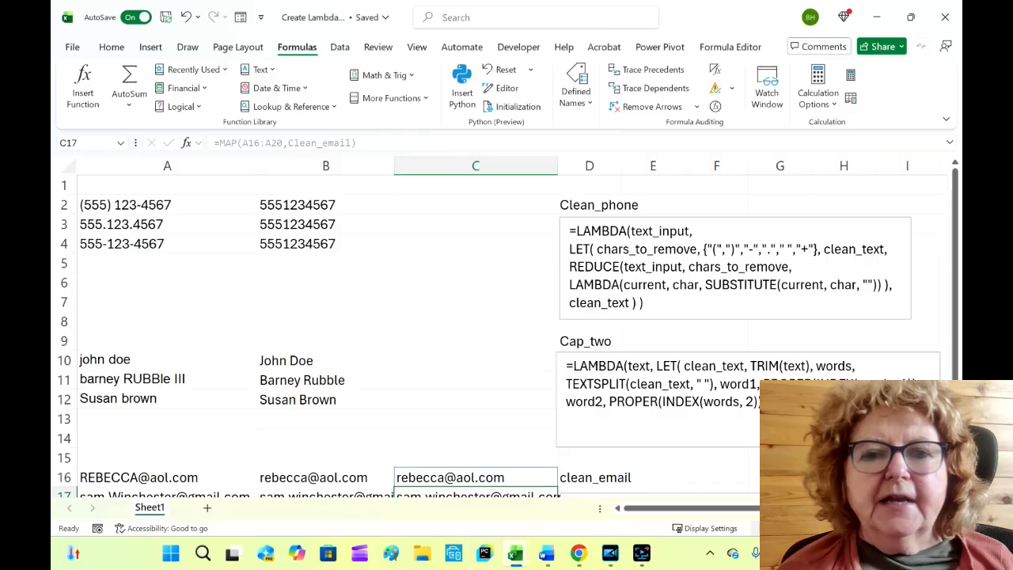